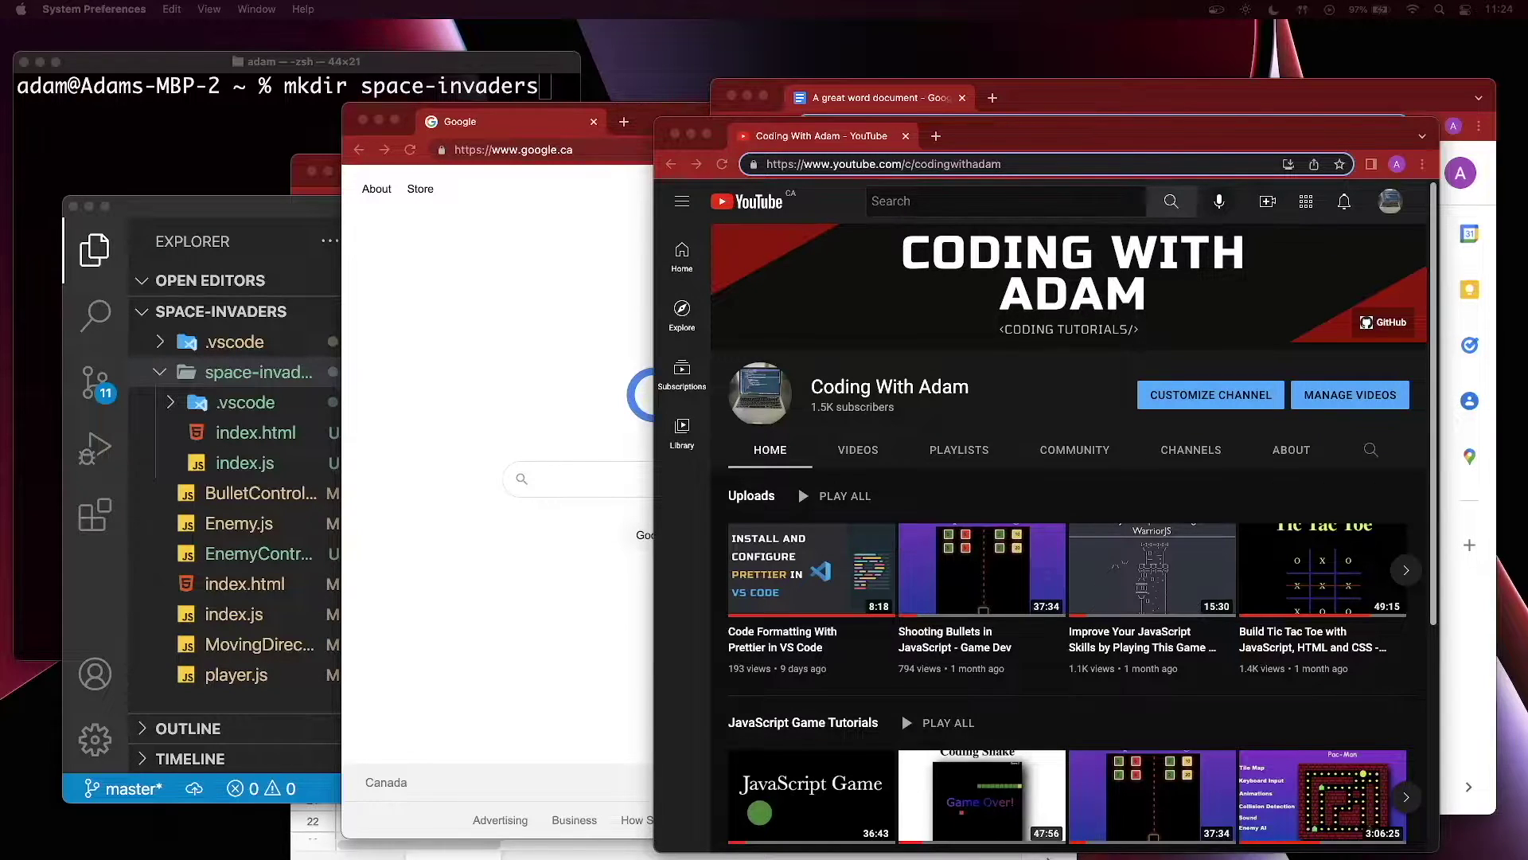
# Show Mission Control with Ctrl+Up to spread out the terminal, VS Code and four Chrome pages.
pyautogui.hotkey('ctrl', 'Up')
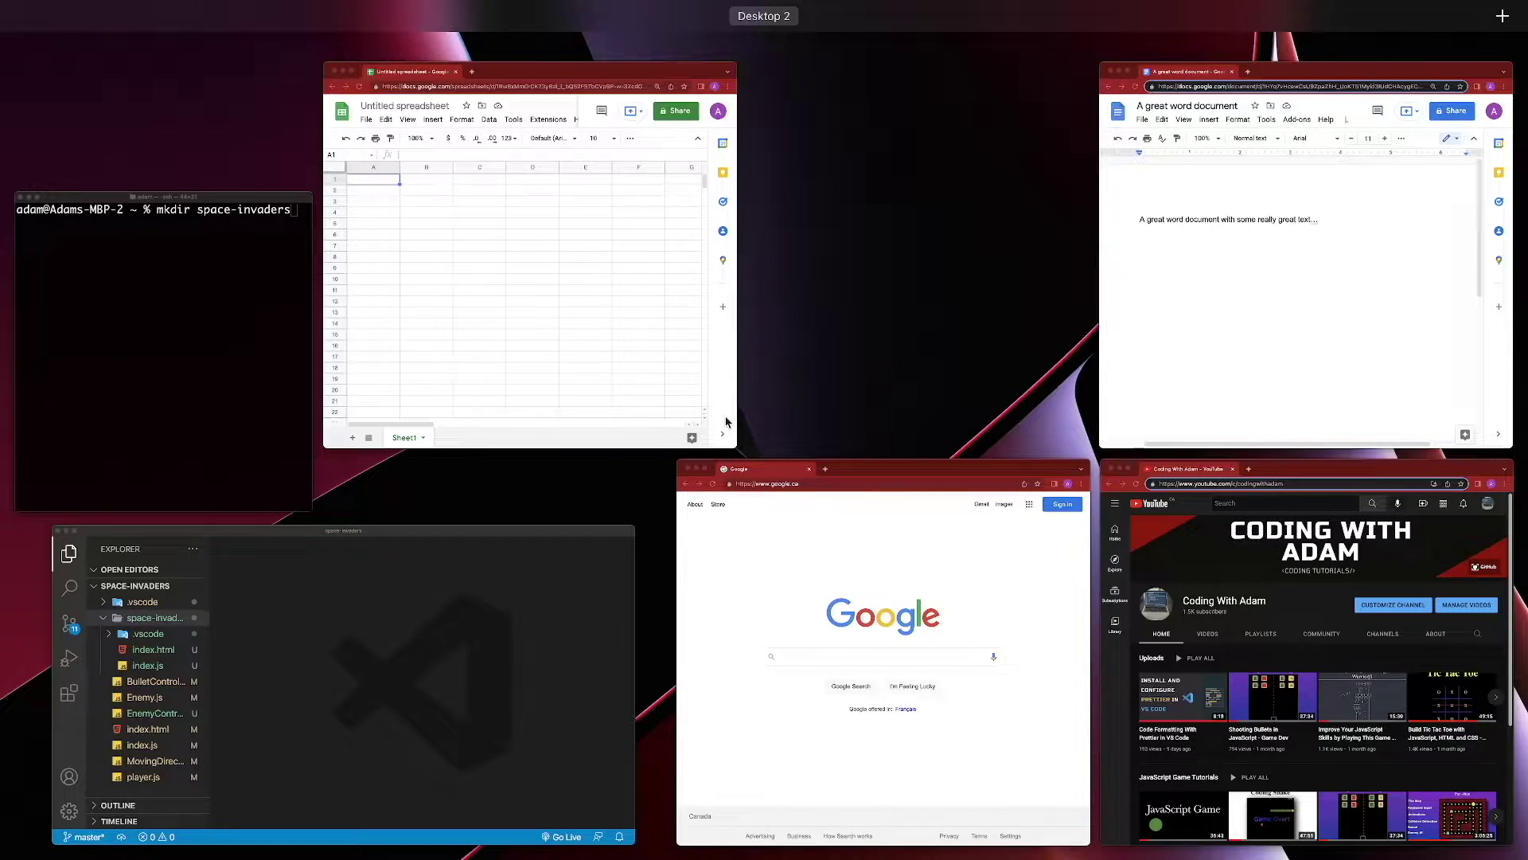
pyautogui.click(722, 586)
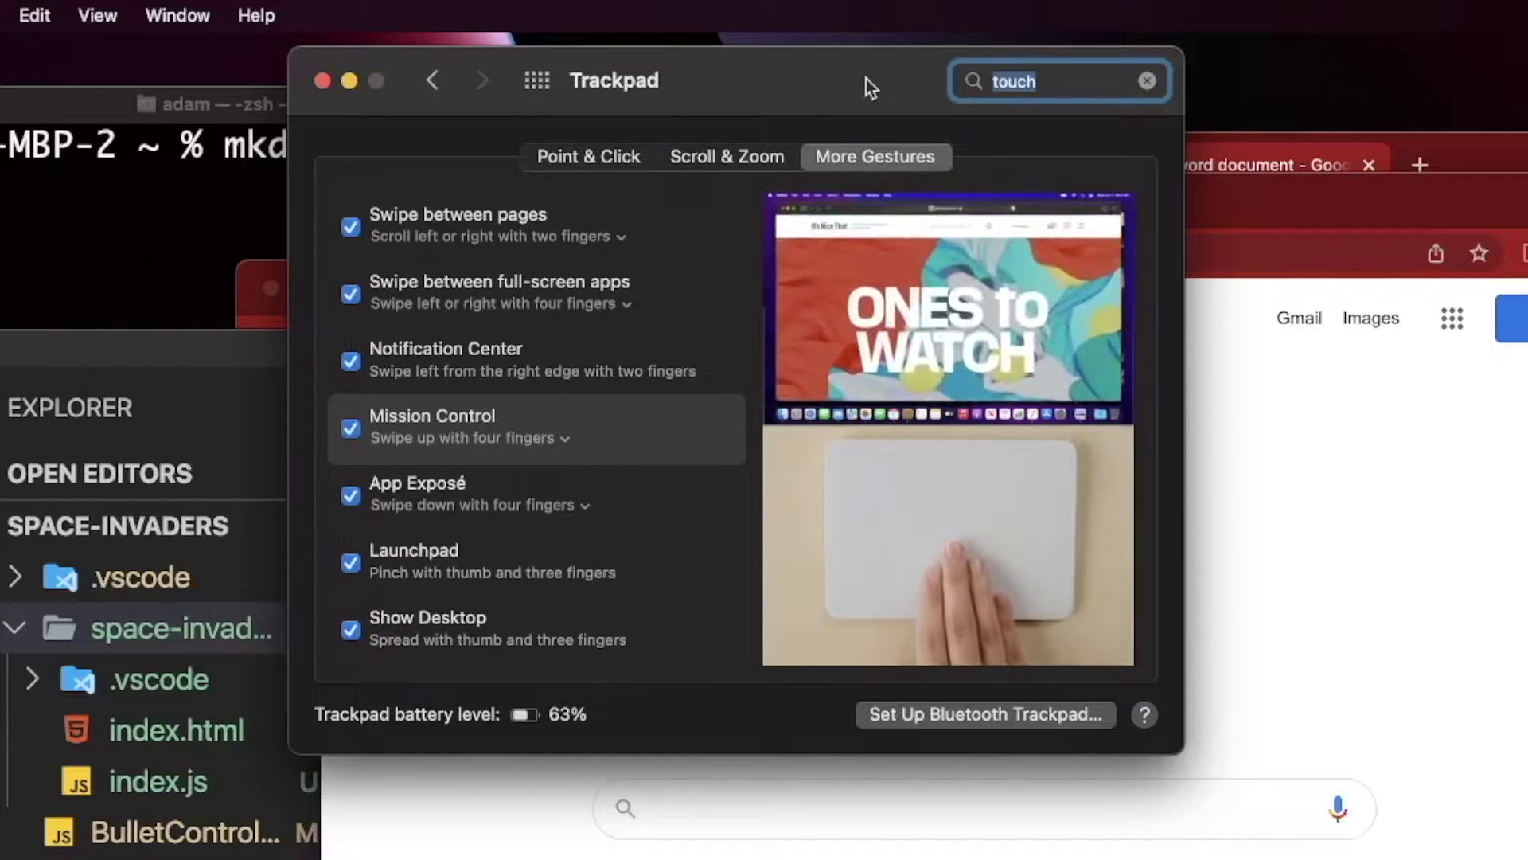
pyautogui.press('cmd+w')
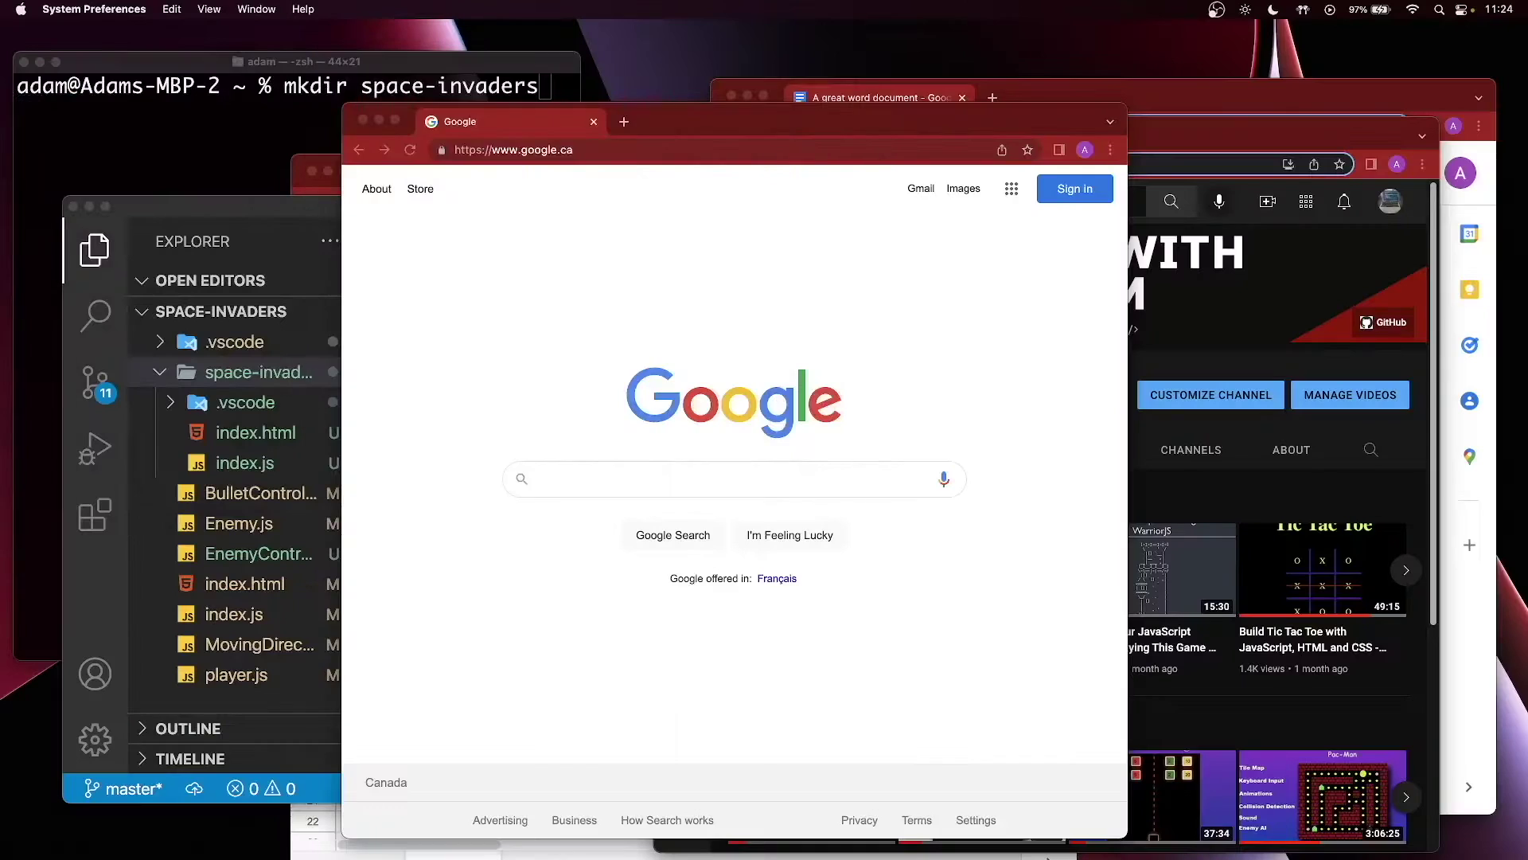
pyautogui.hotkey('ctrl', 'Up')
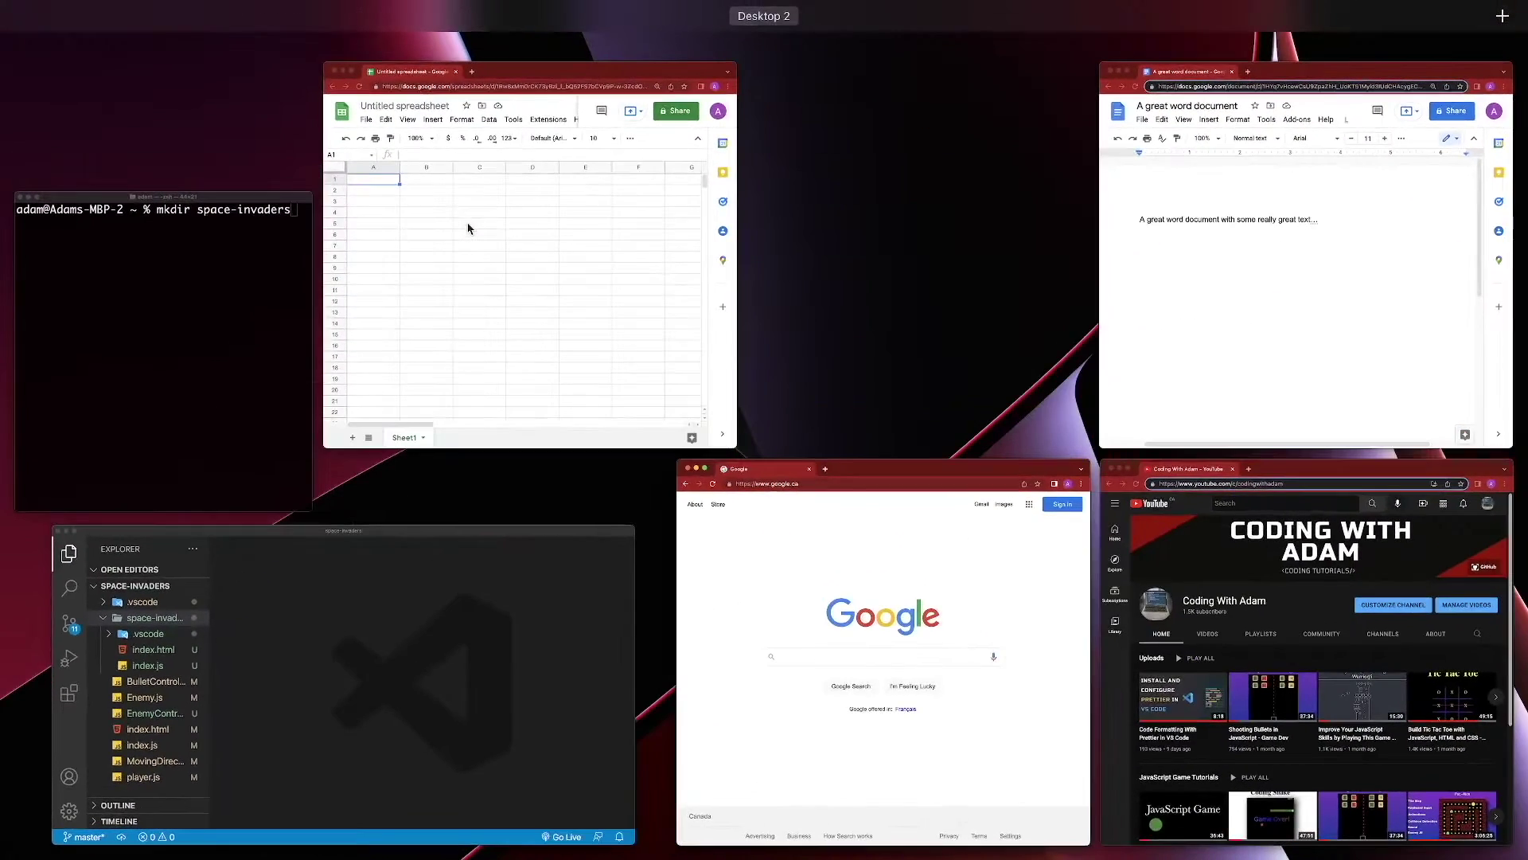
pyautogui.hotkey('ctrl', 'Up')
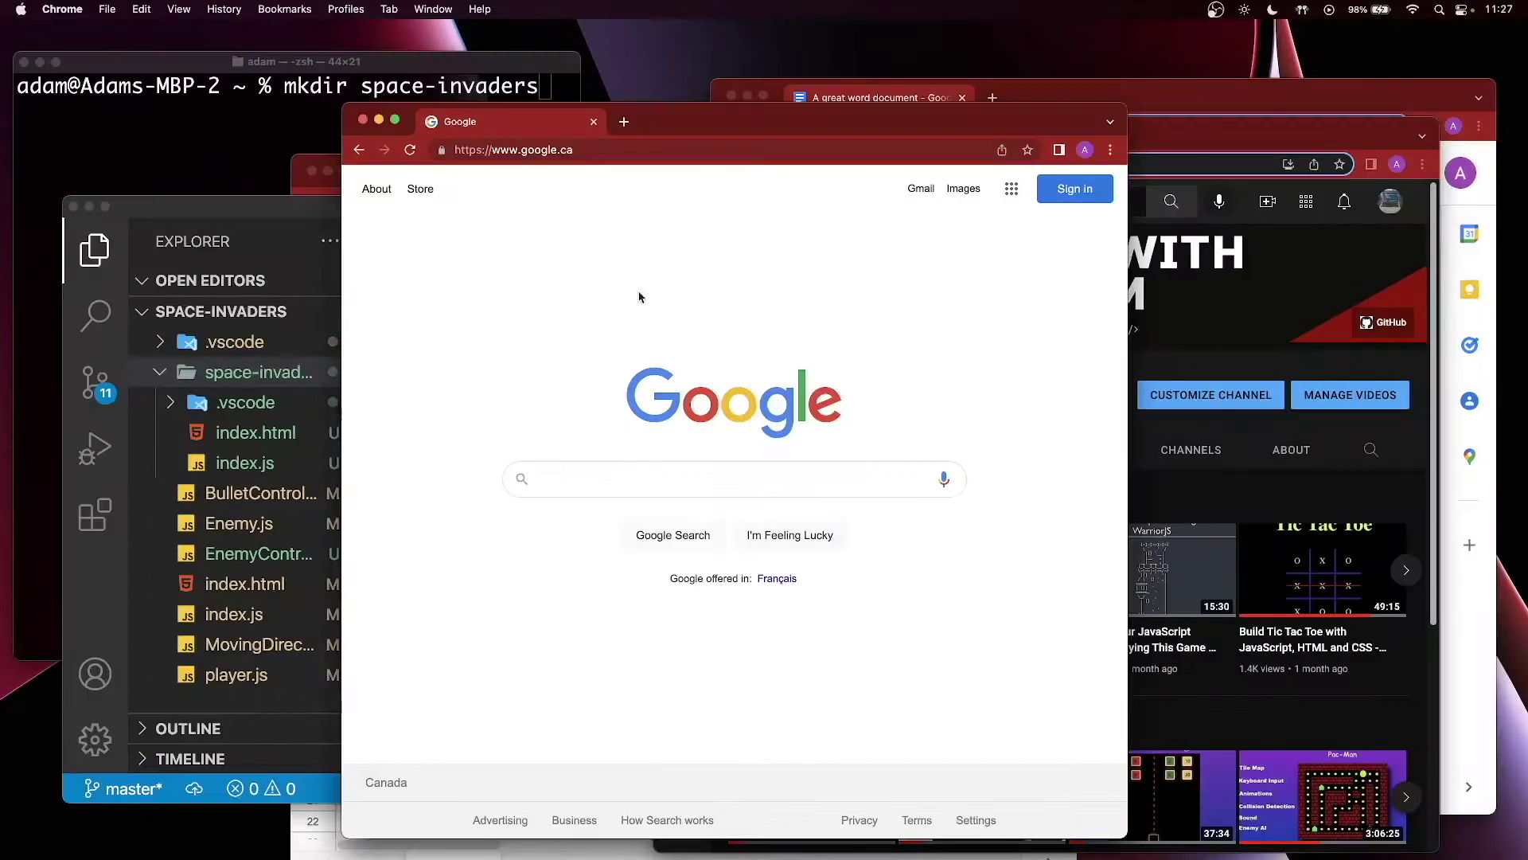
pyautogui.hotkey('ctrl', 'Up')
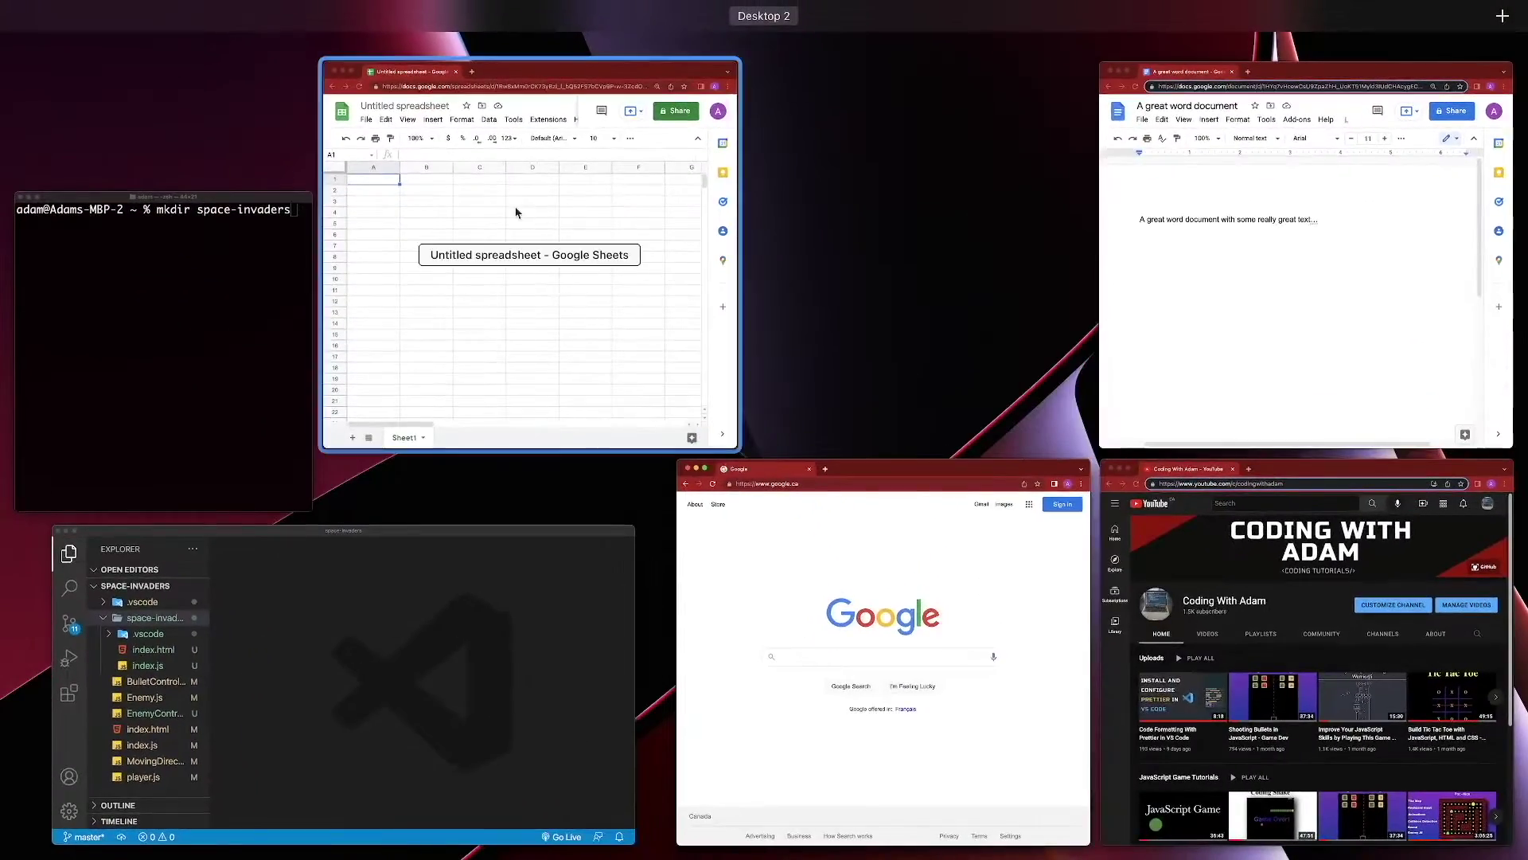
pyautogui.click(477, 197)
# Bring the Untitled spreadsheet forward, toggle full screen on and off, and reveal its tiling options.
pyautogui.click(344, 171)
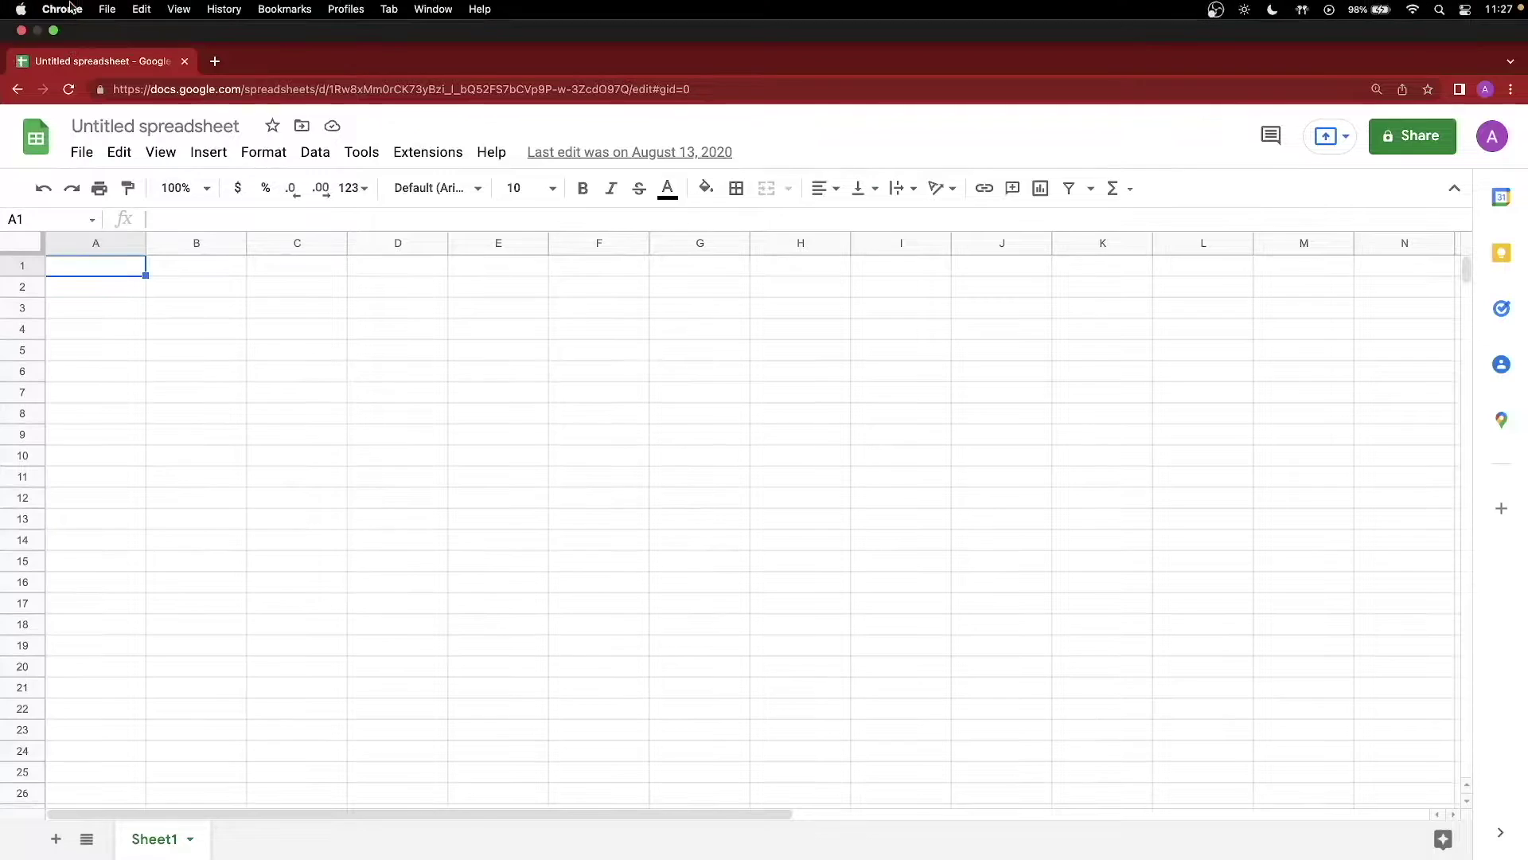
pyautogui.press('ctrl+super+f')
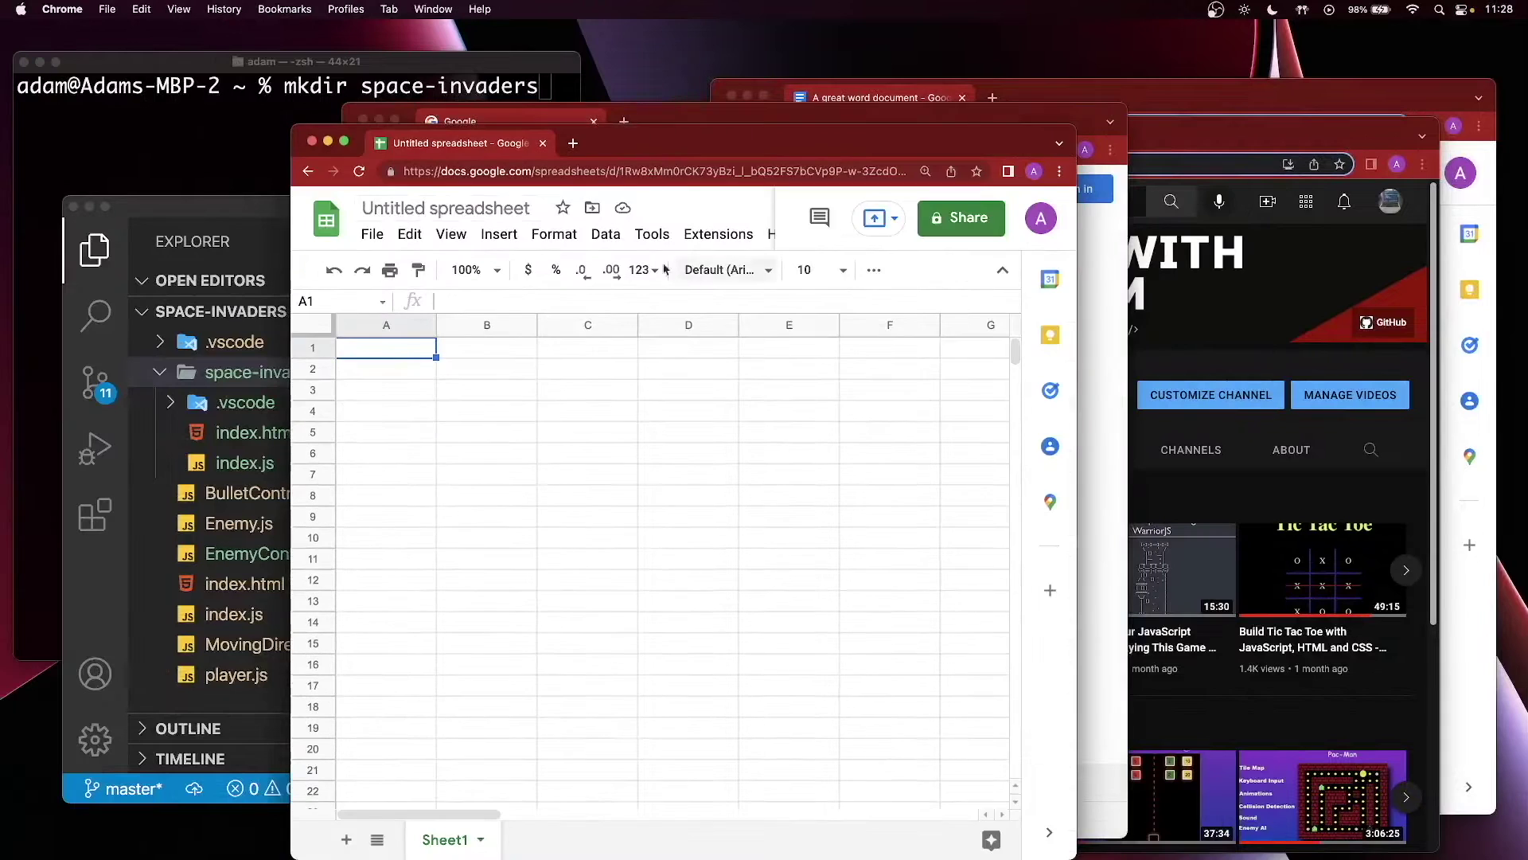
pyautogui.moveTo(345, 144)
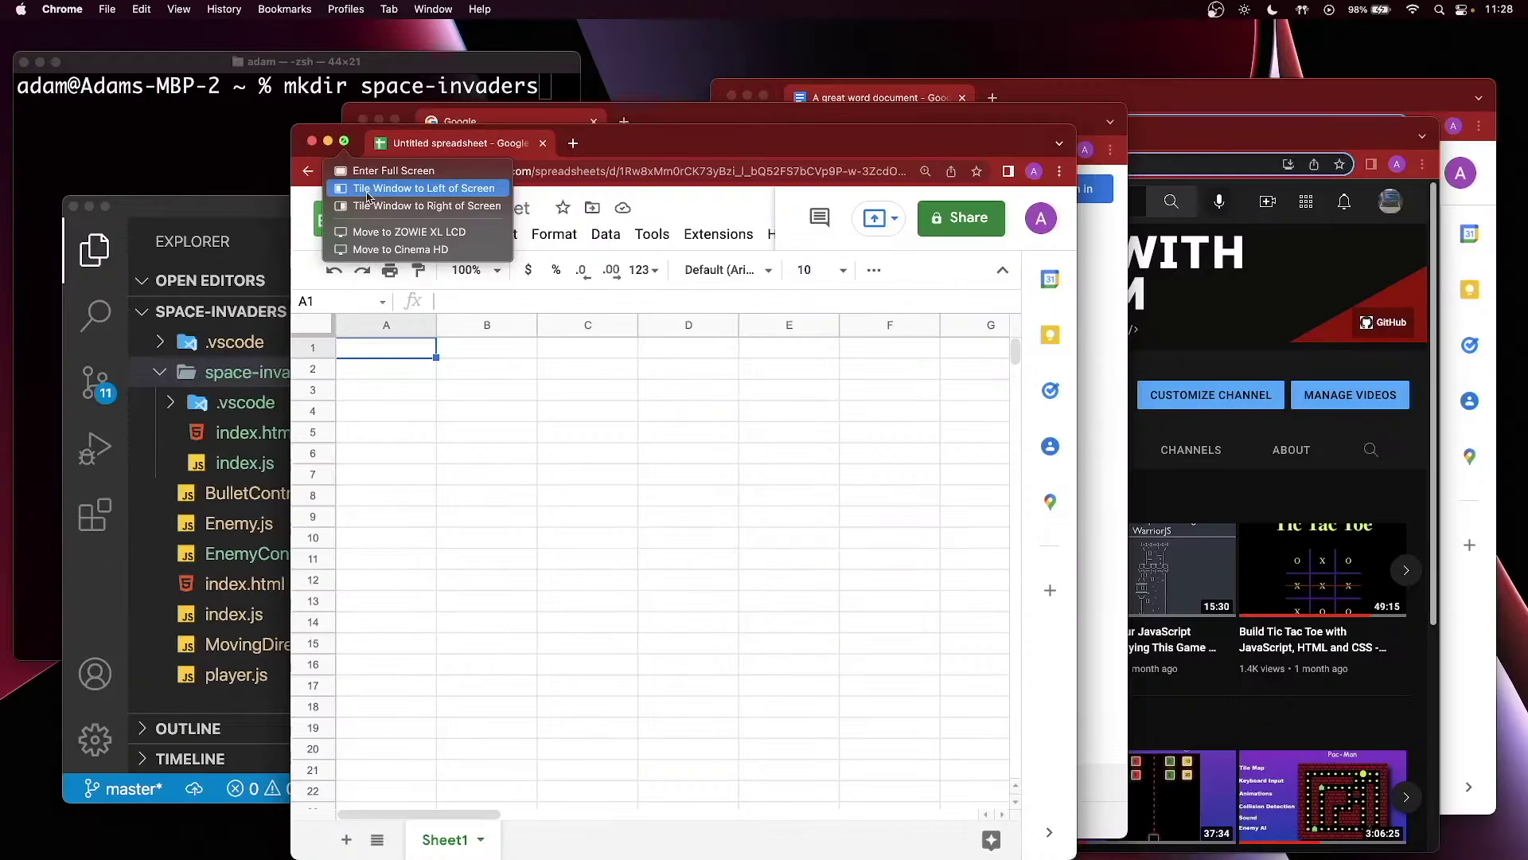
# Tile the Untitled spreadsheet left and choose 'A great word document' for the right half.
pyautogui.click(367, 195)
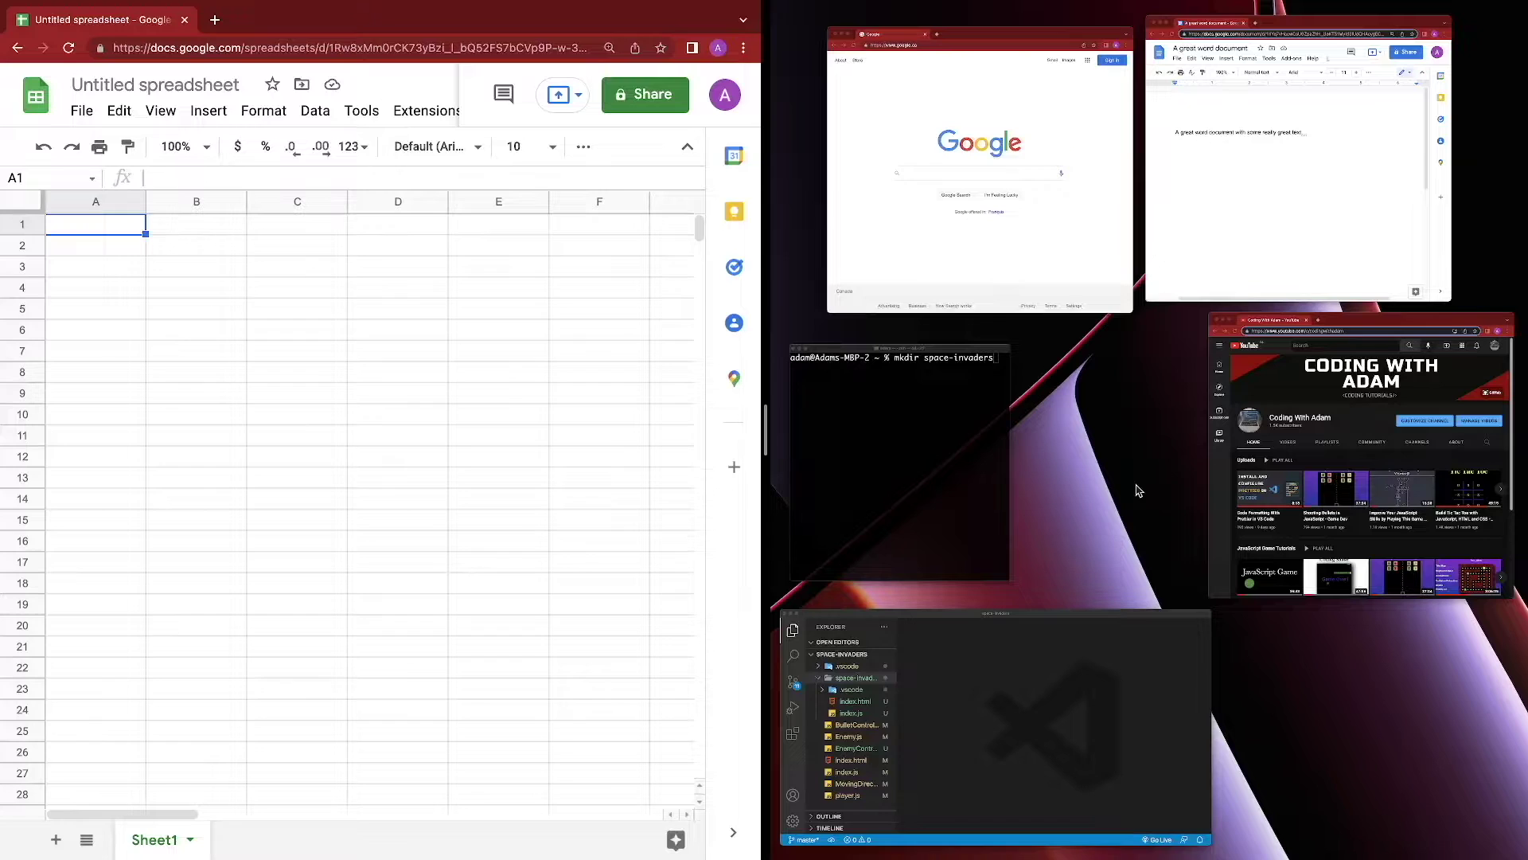
pyautogui.click(1306, 199)
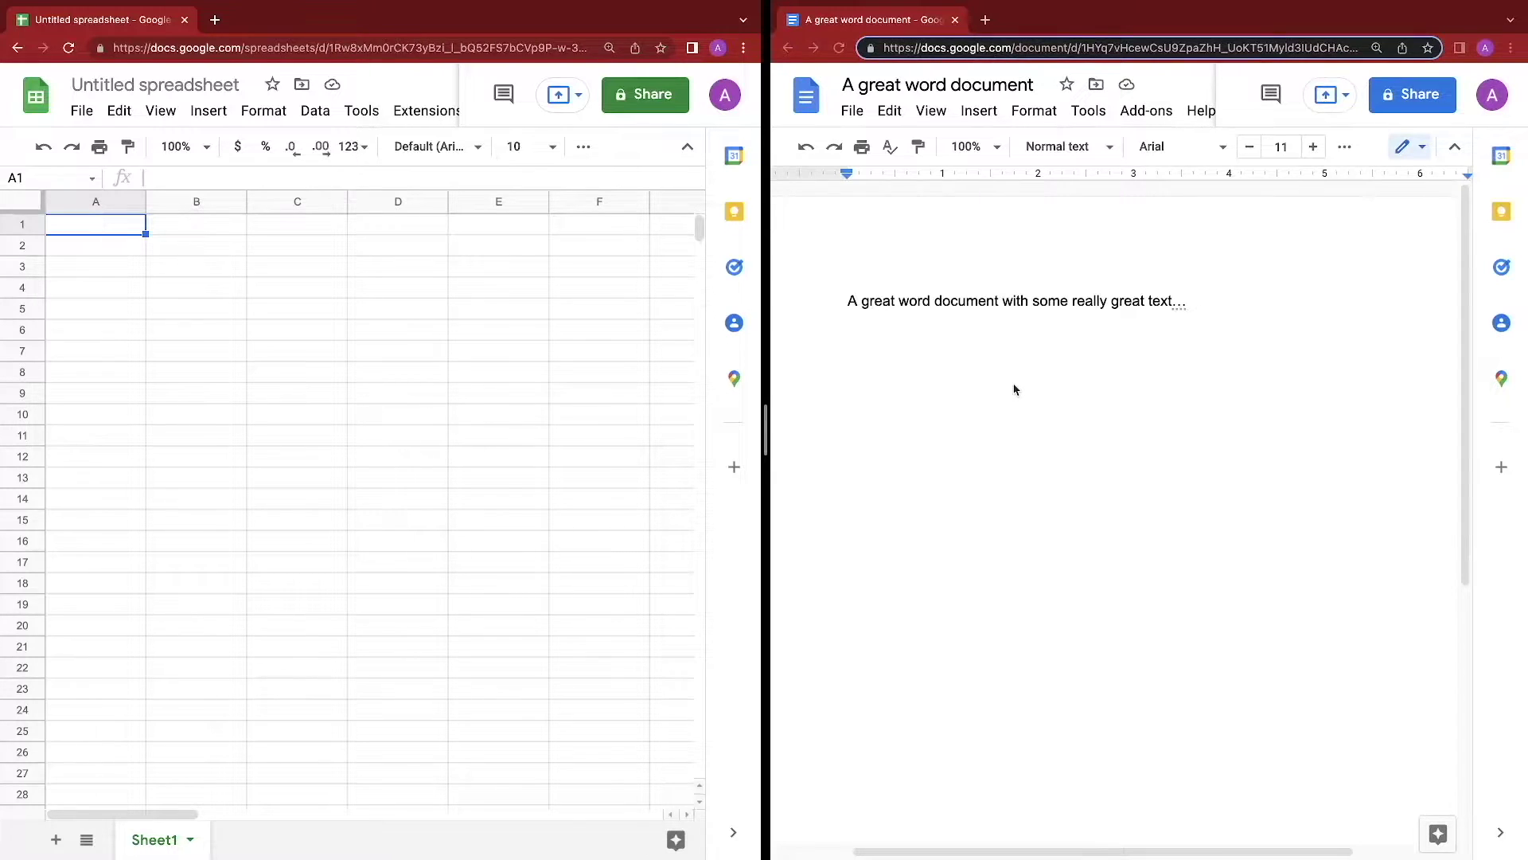
# Widen the word document with the divider and move the spreadsheet to the right side.
pyautogui.moveTo(765, 420); pyautogui.dragTo(585, 414)
pyautogui.moveTo(356, 15)
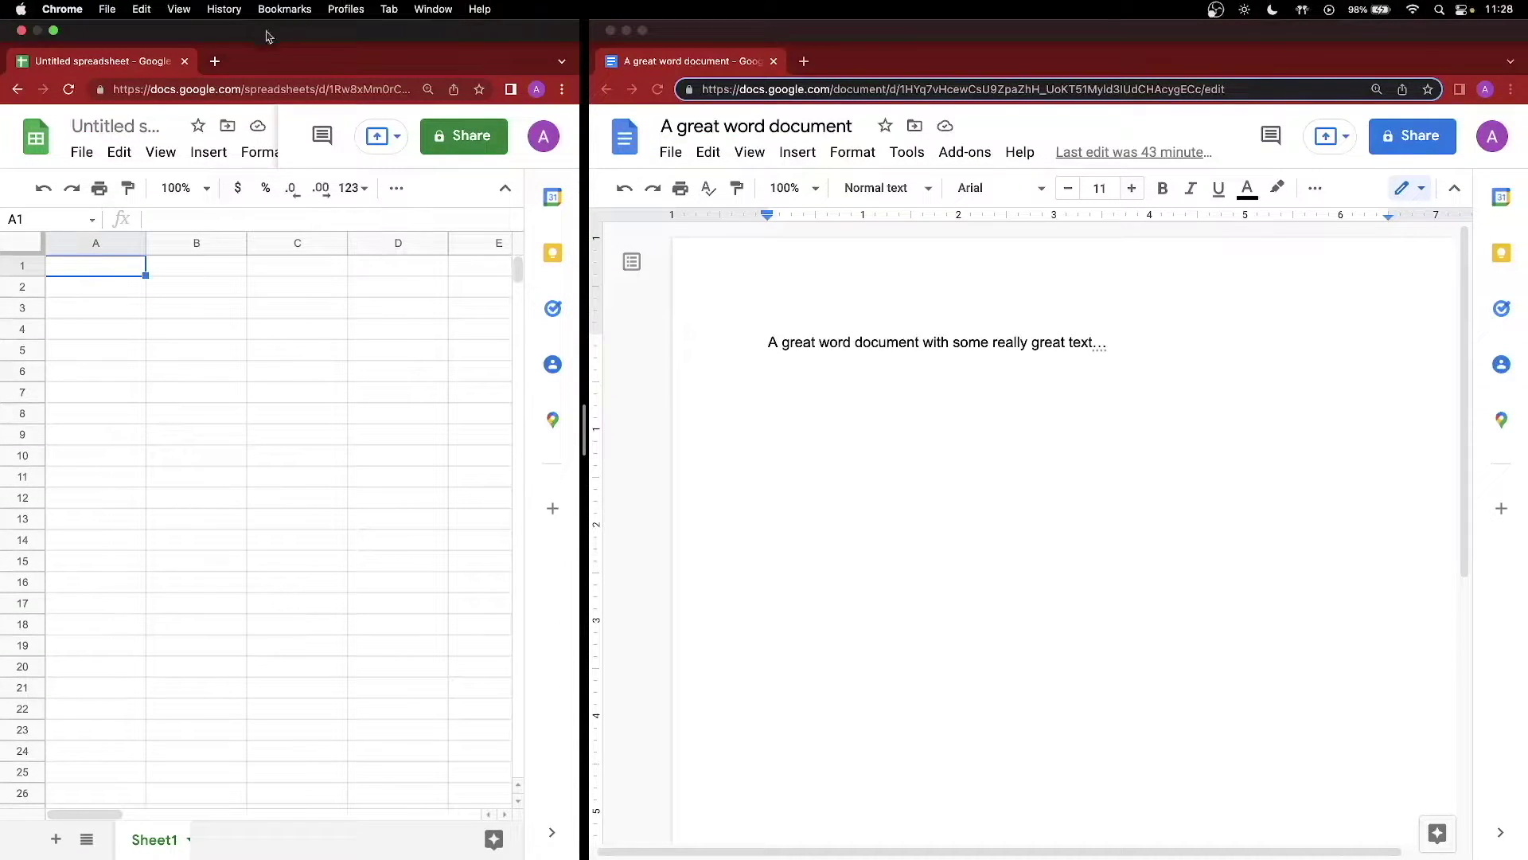
pyautogui.moveTo(225, 40); pyautogui.dragTo(1162, 128)
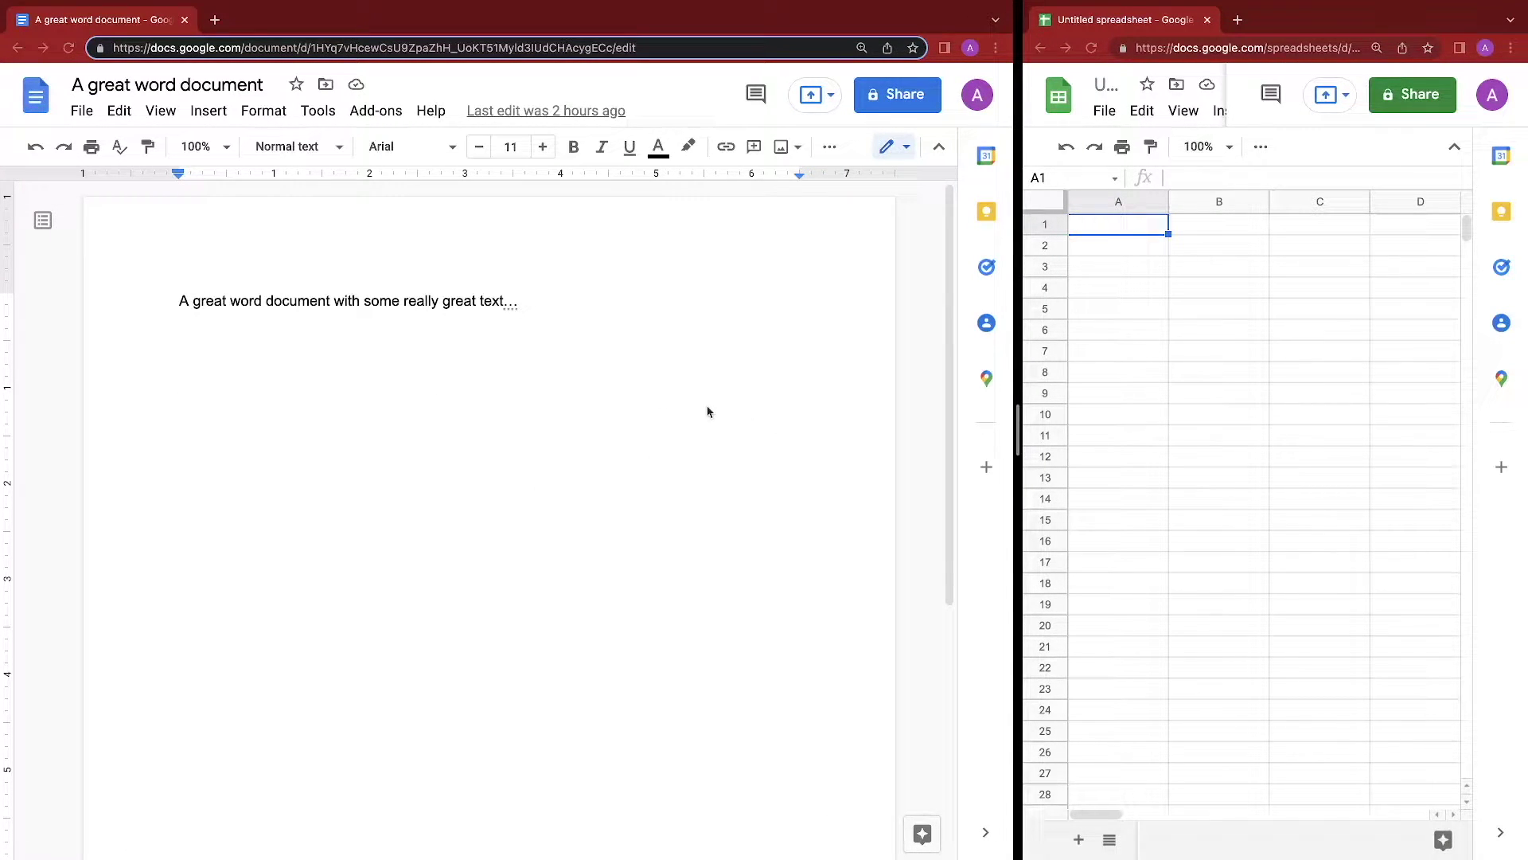
# Replace the word document with Chrome's Google search page, then reopen the replacement picker.
pyautogui.moveTo(220, 4)
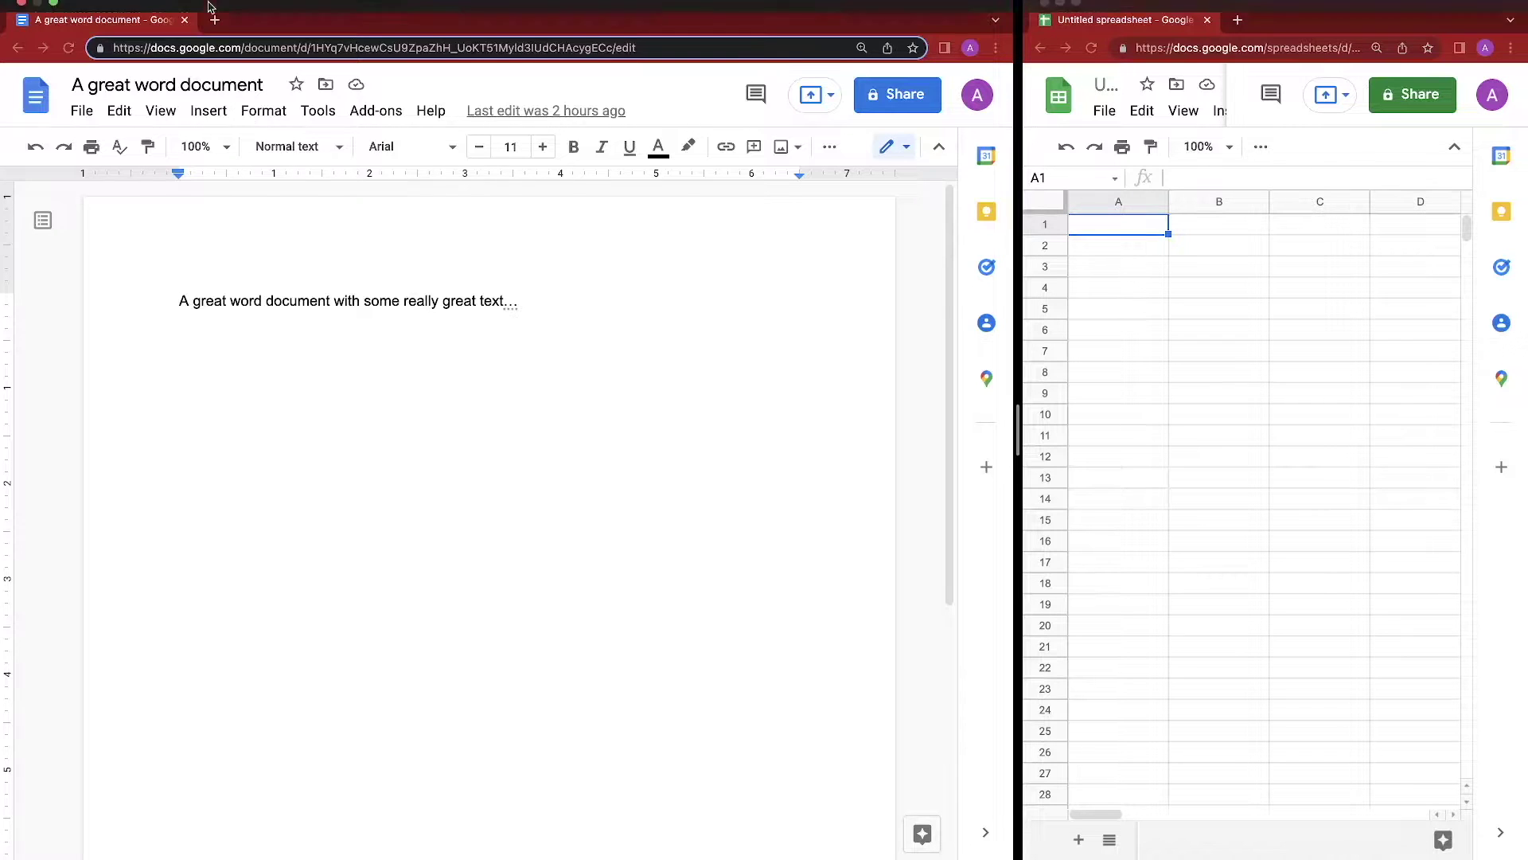
pyautogui.moveTo(52, 34)
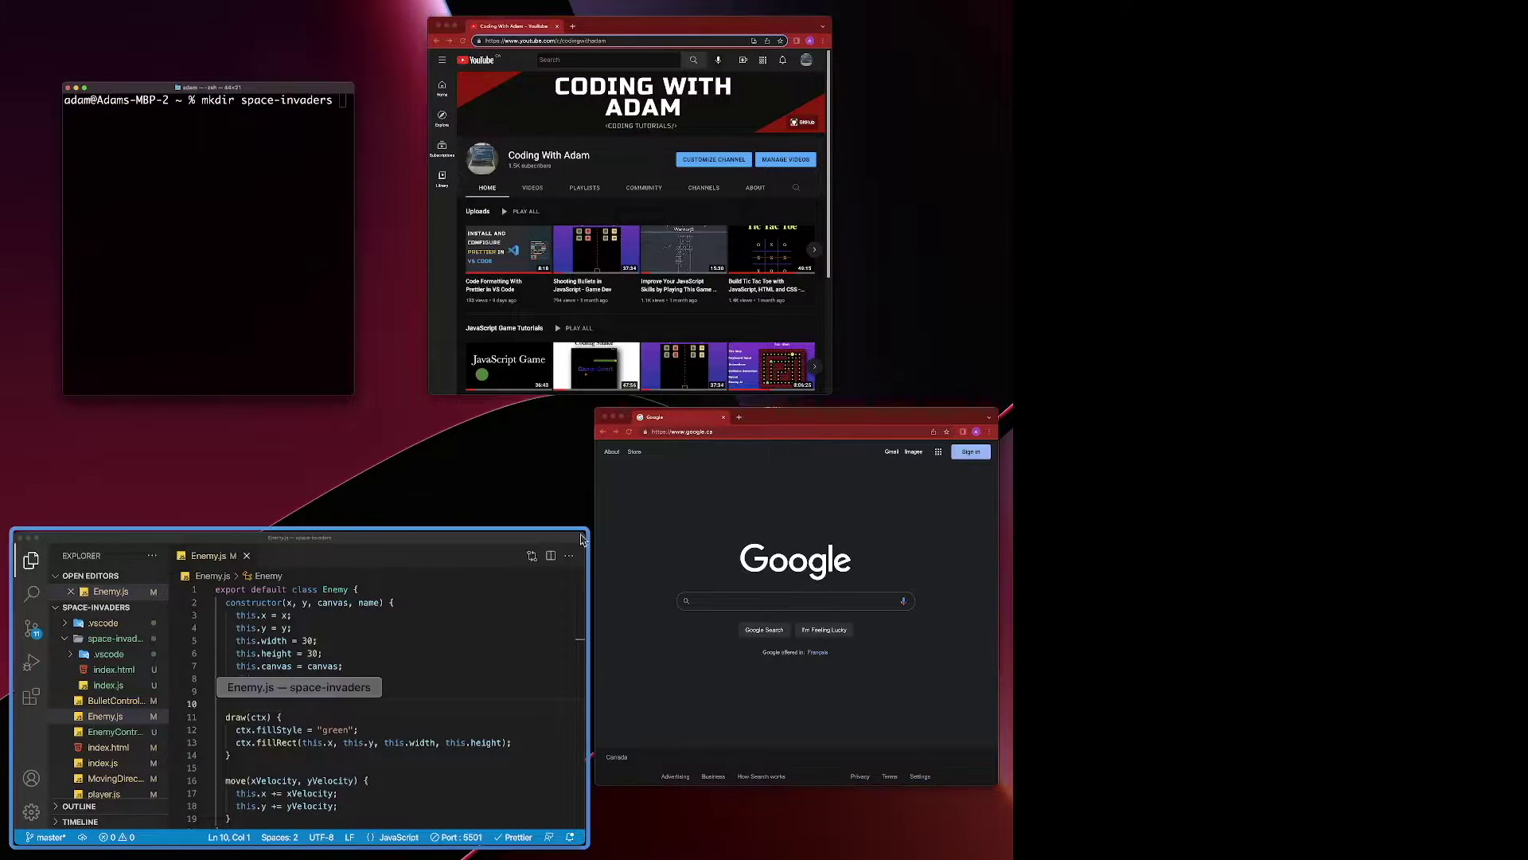
pyautogui.click(729, 481)
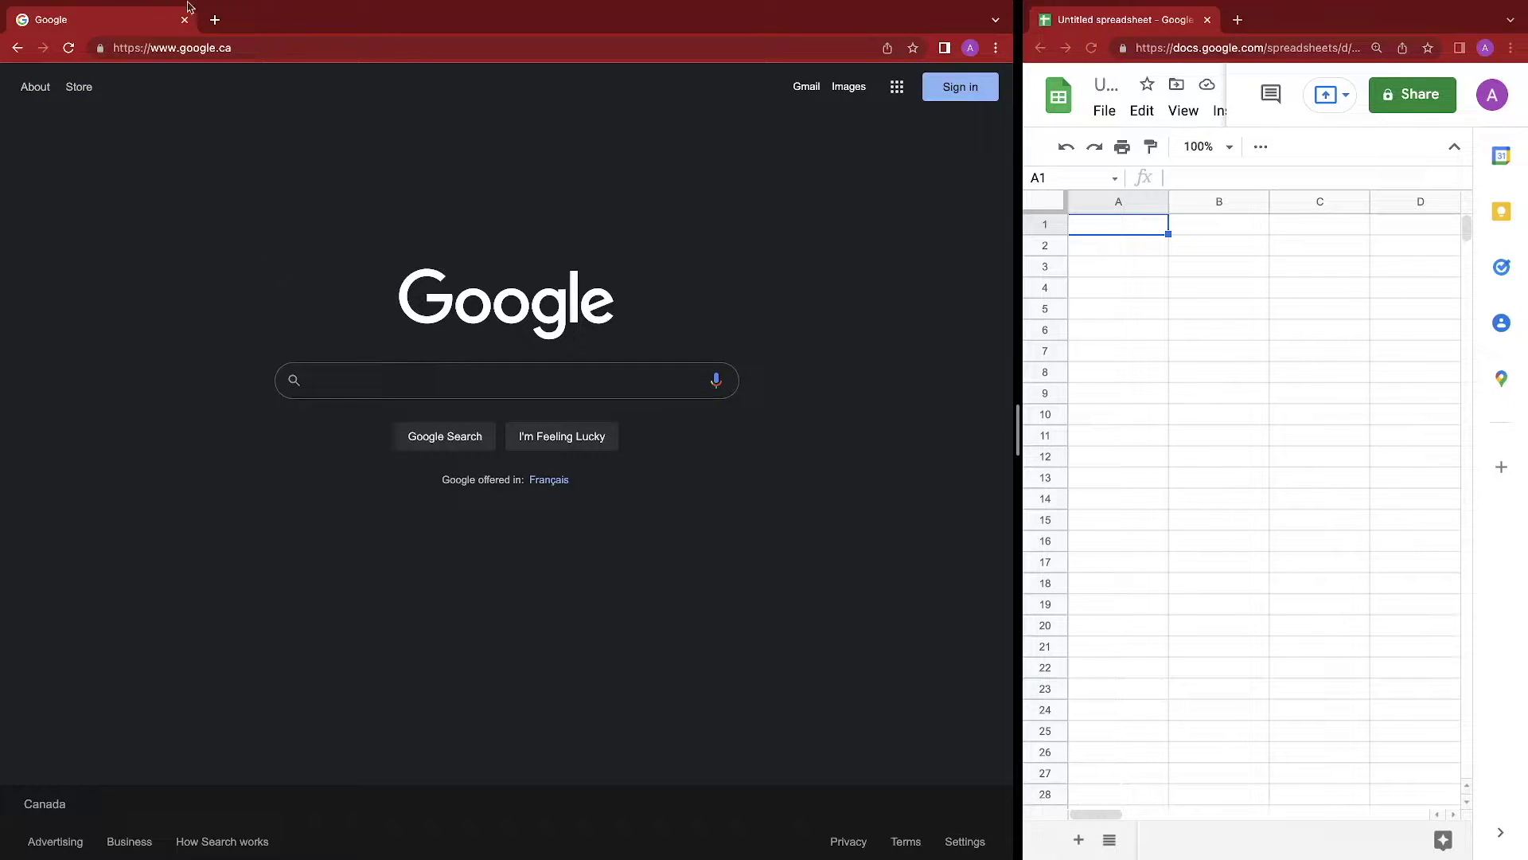
pyautogui.moveTo(90, 44)
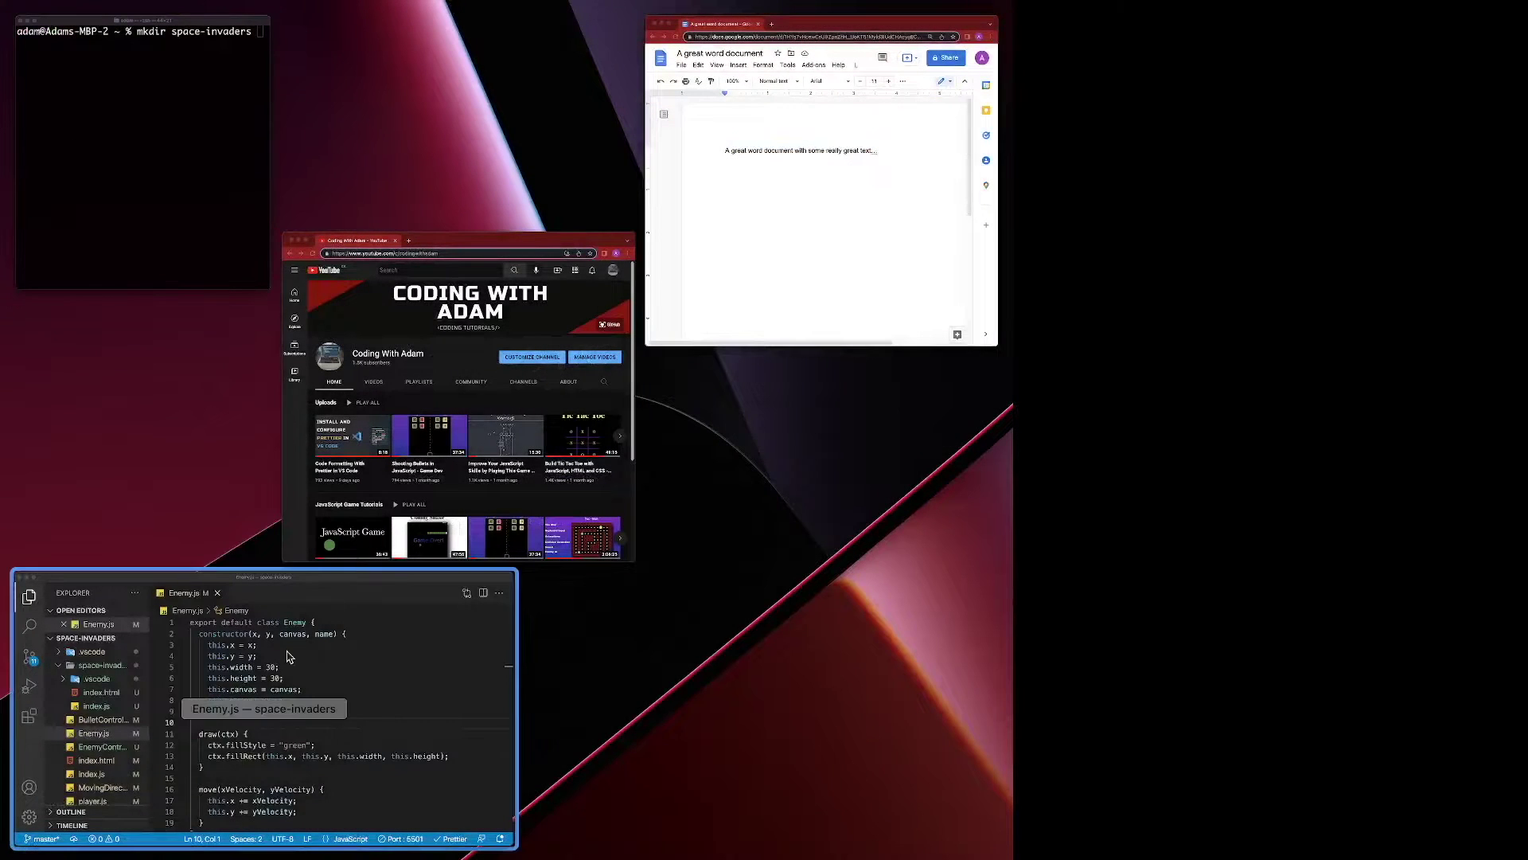
# Put the word document back in the left half, then move it out of Split View.
pyautogui.click(828, 191)
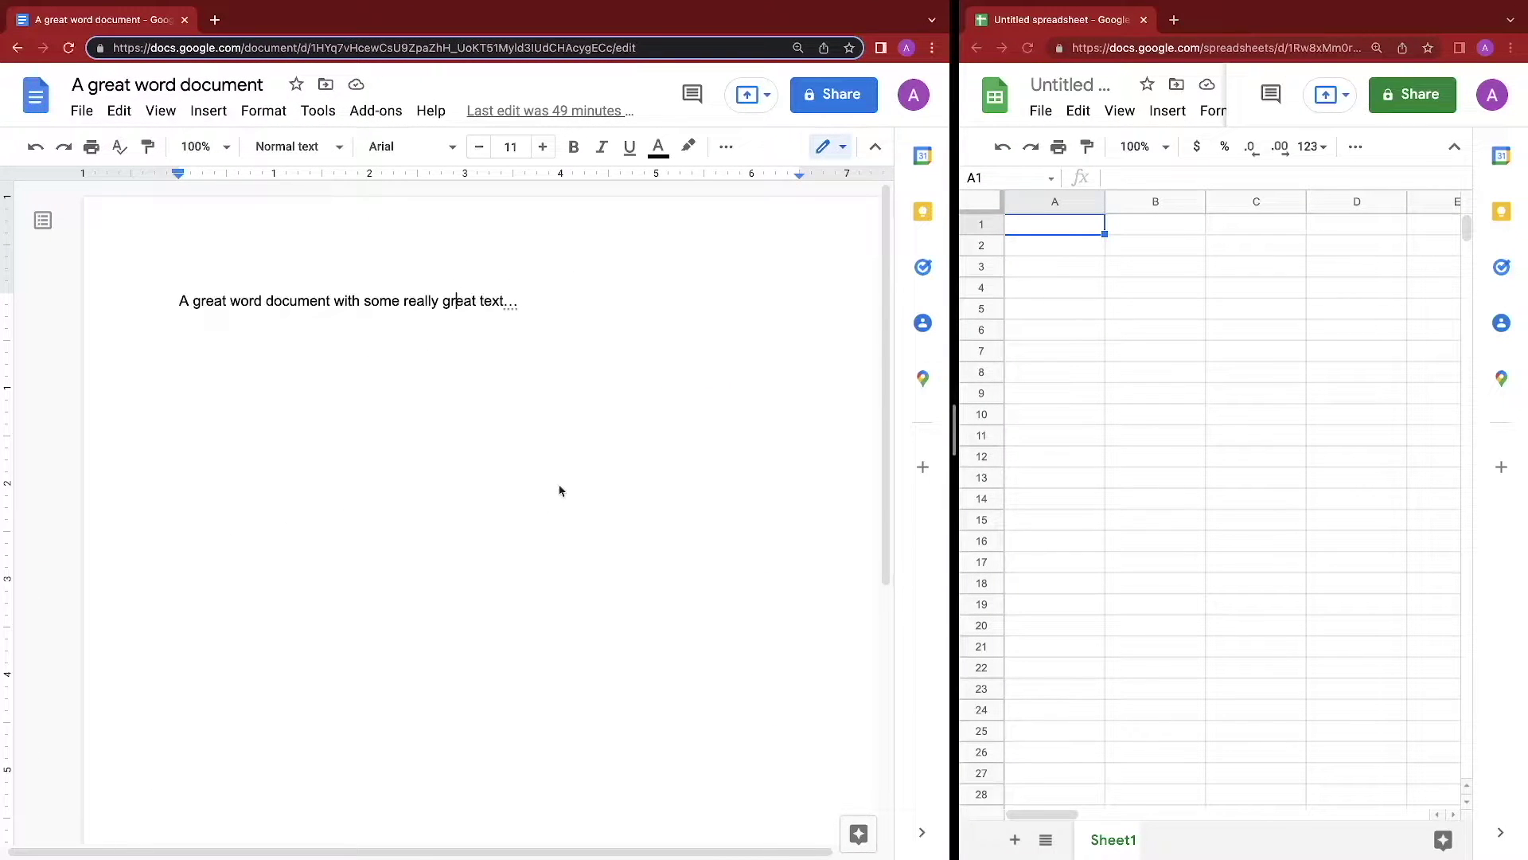
pyautogui.moveTo(62, 4)
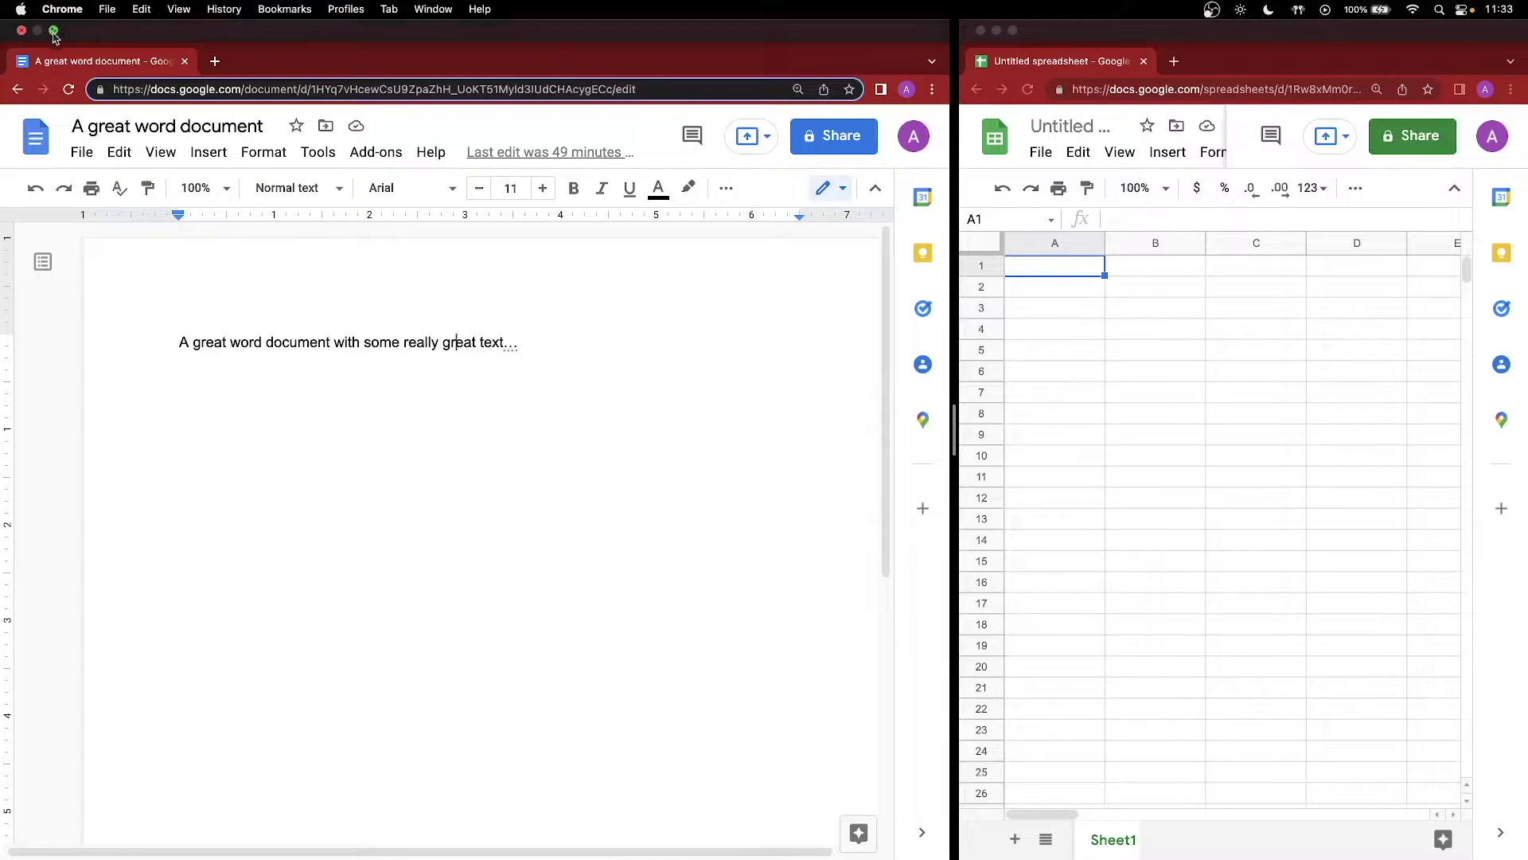
pyautogui.moveTo(55, 36)
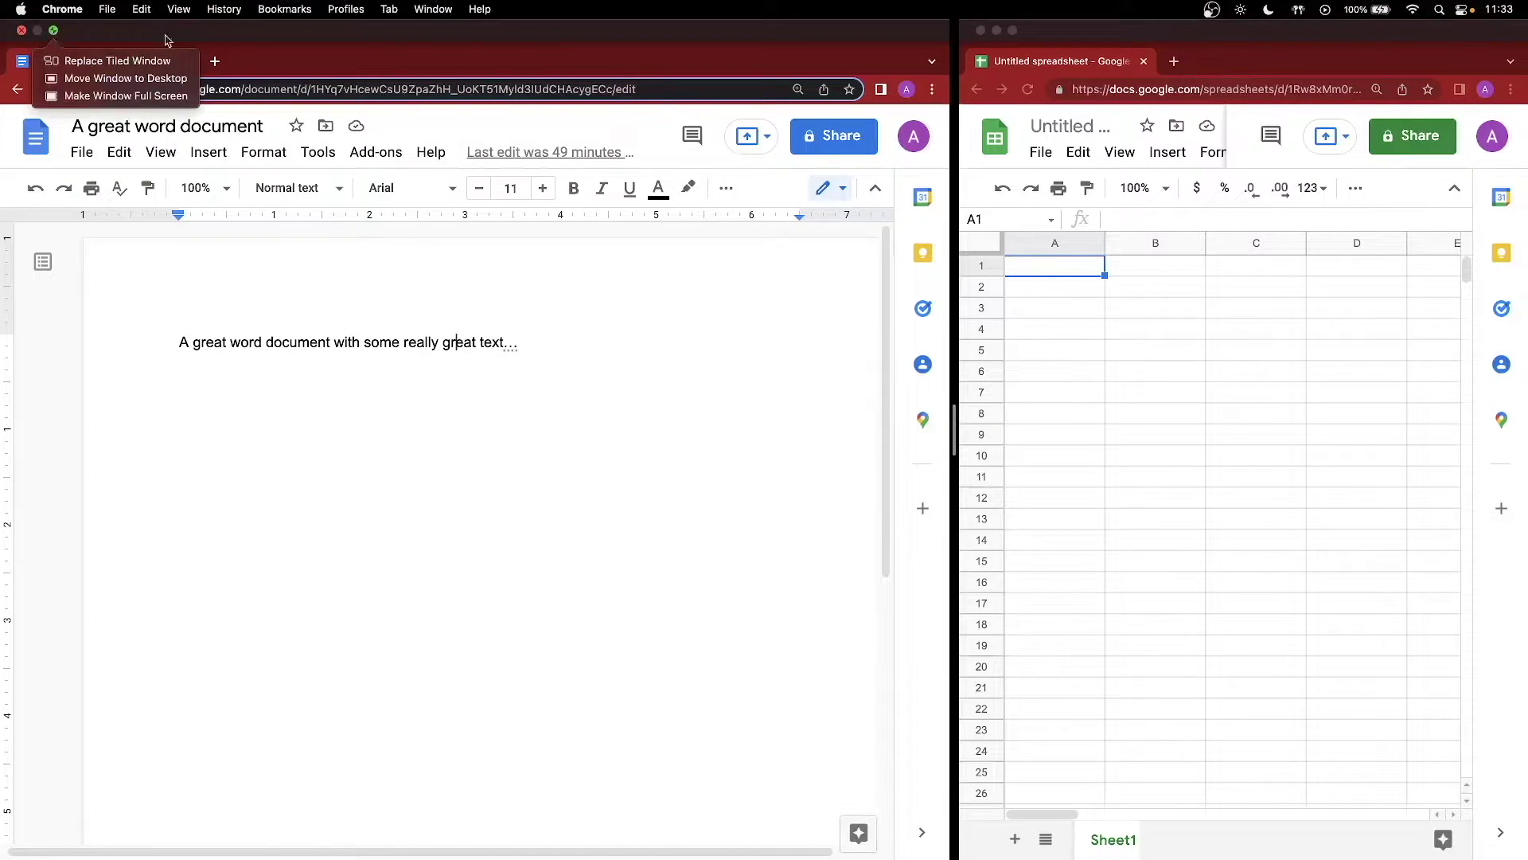
pyautogui.click(54, 32)
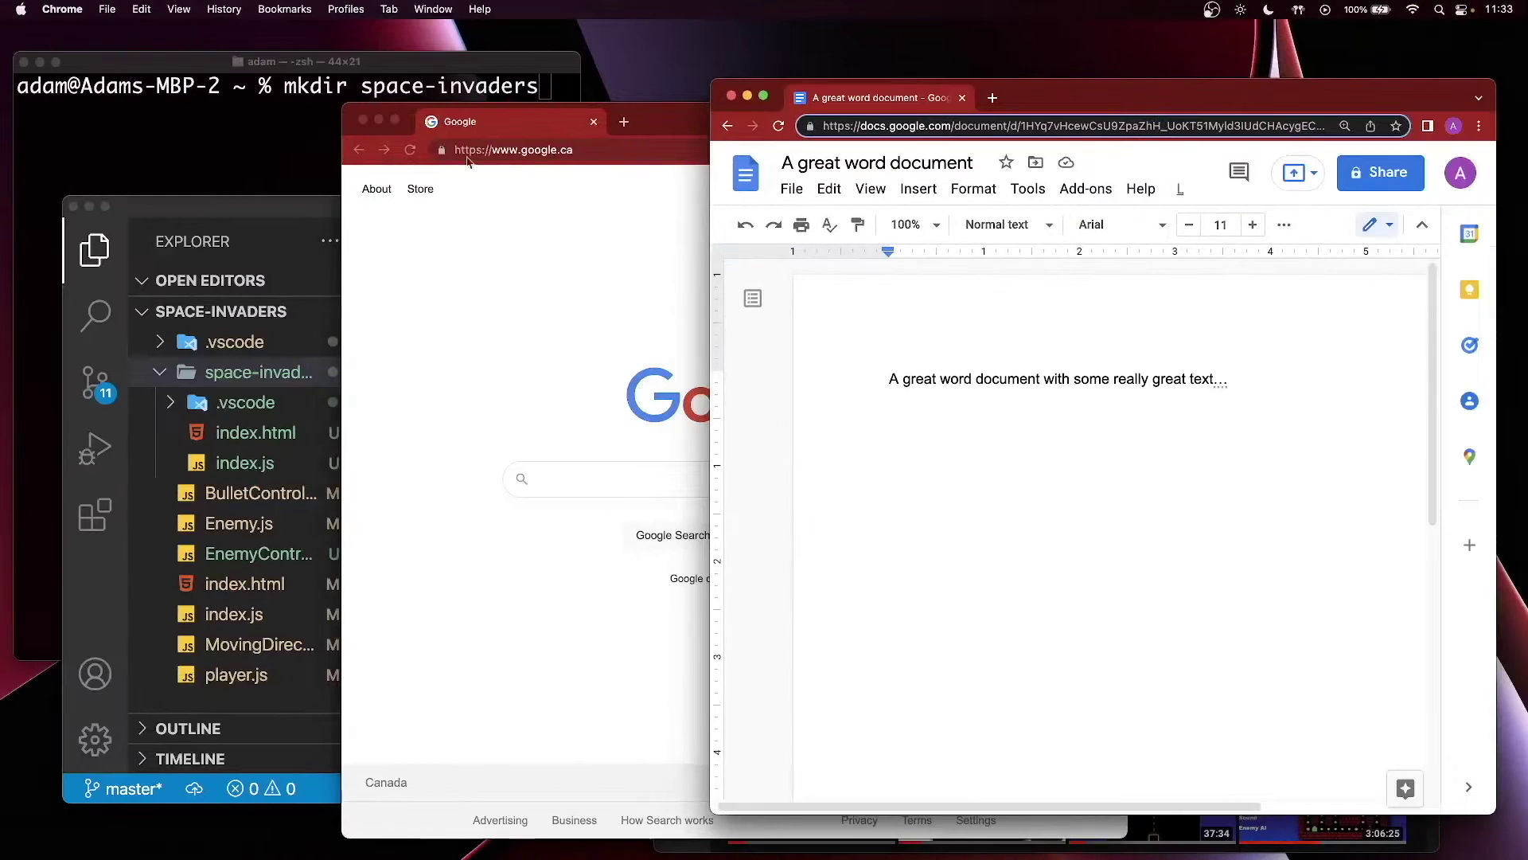
# Take the spreadsheet out of full screen, make it the active window, and show all windows.
pyautogui.hotkey('ctrl', 'Right')
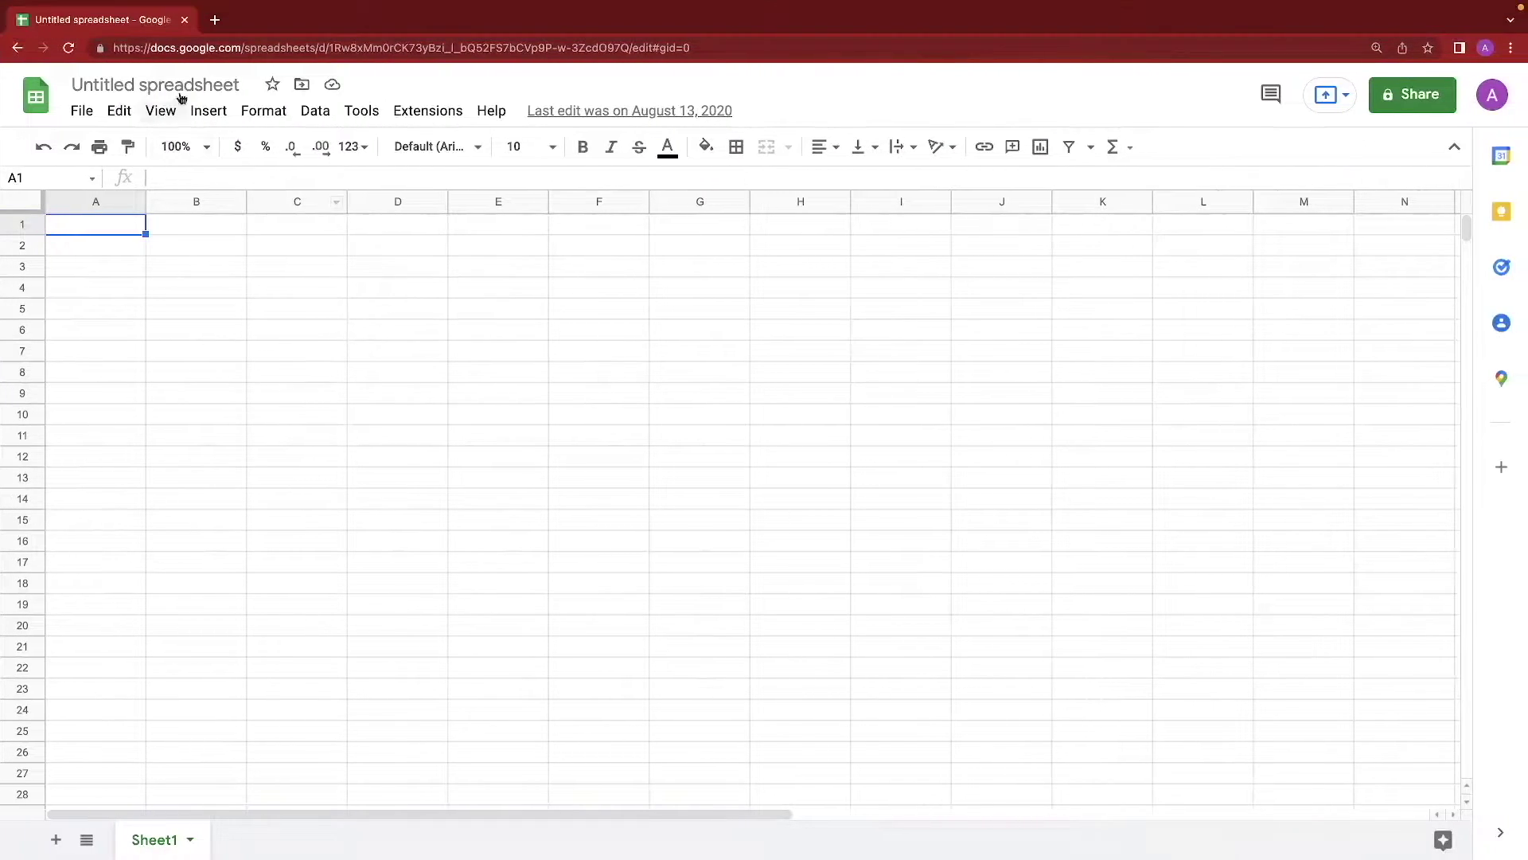
pyautogui.moveTo(195, 2)
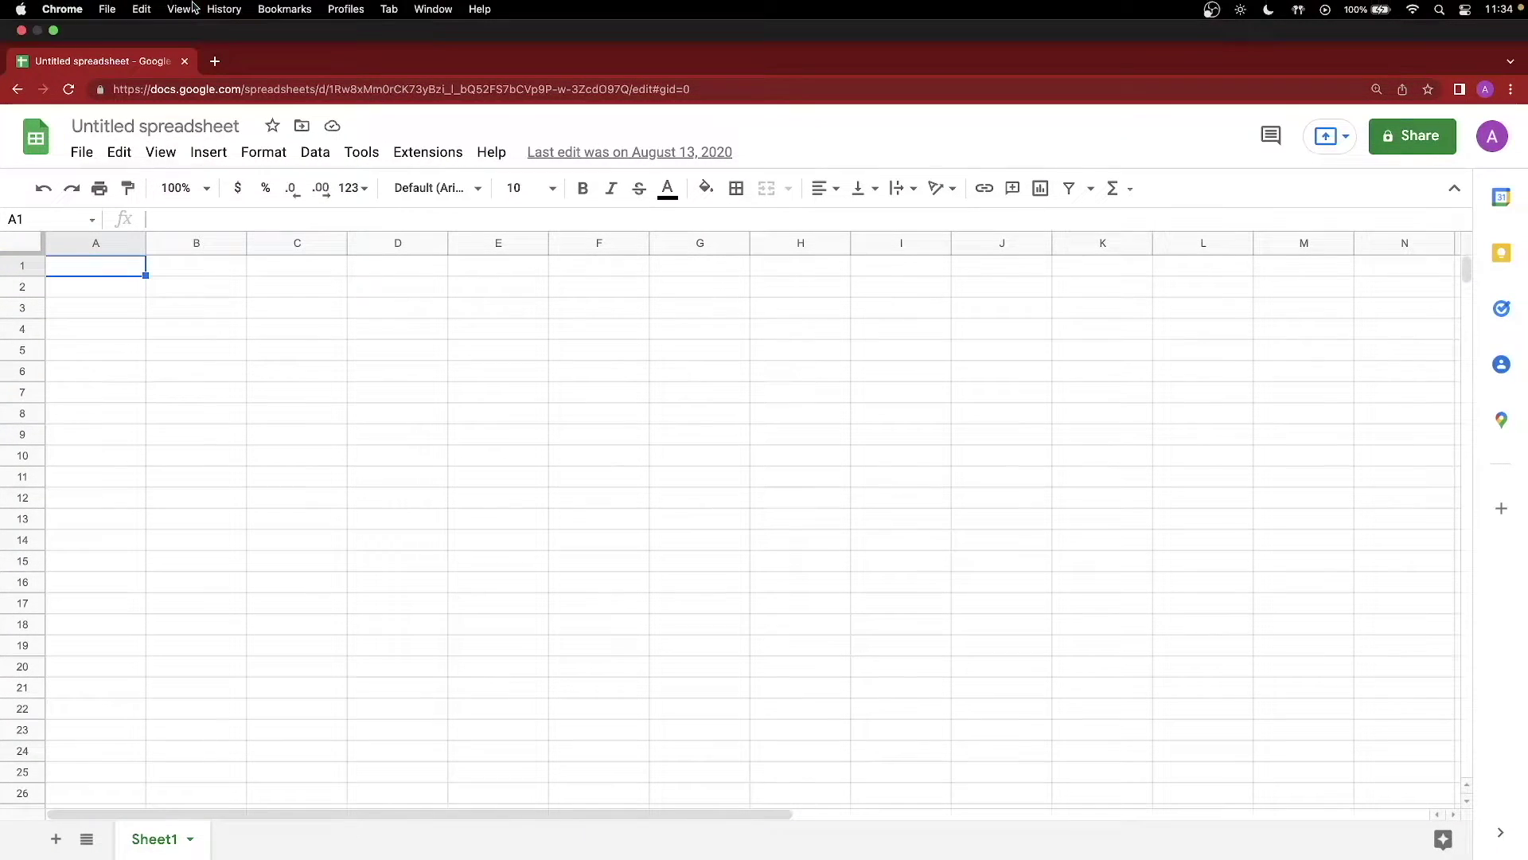
pyautogui.click(54, 31)
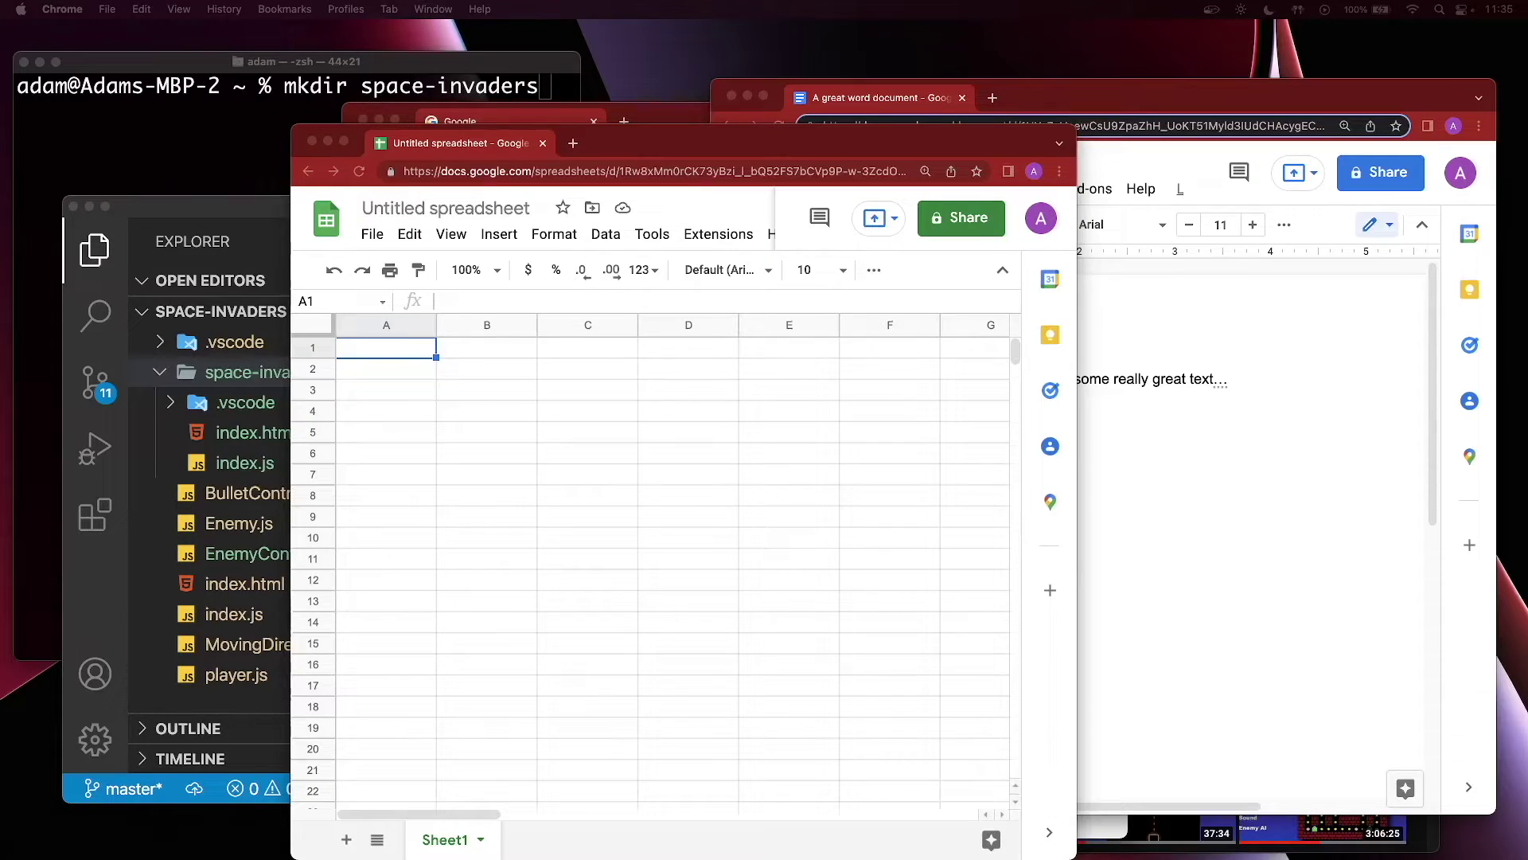
pyautogui.click(682, 136)
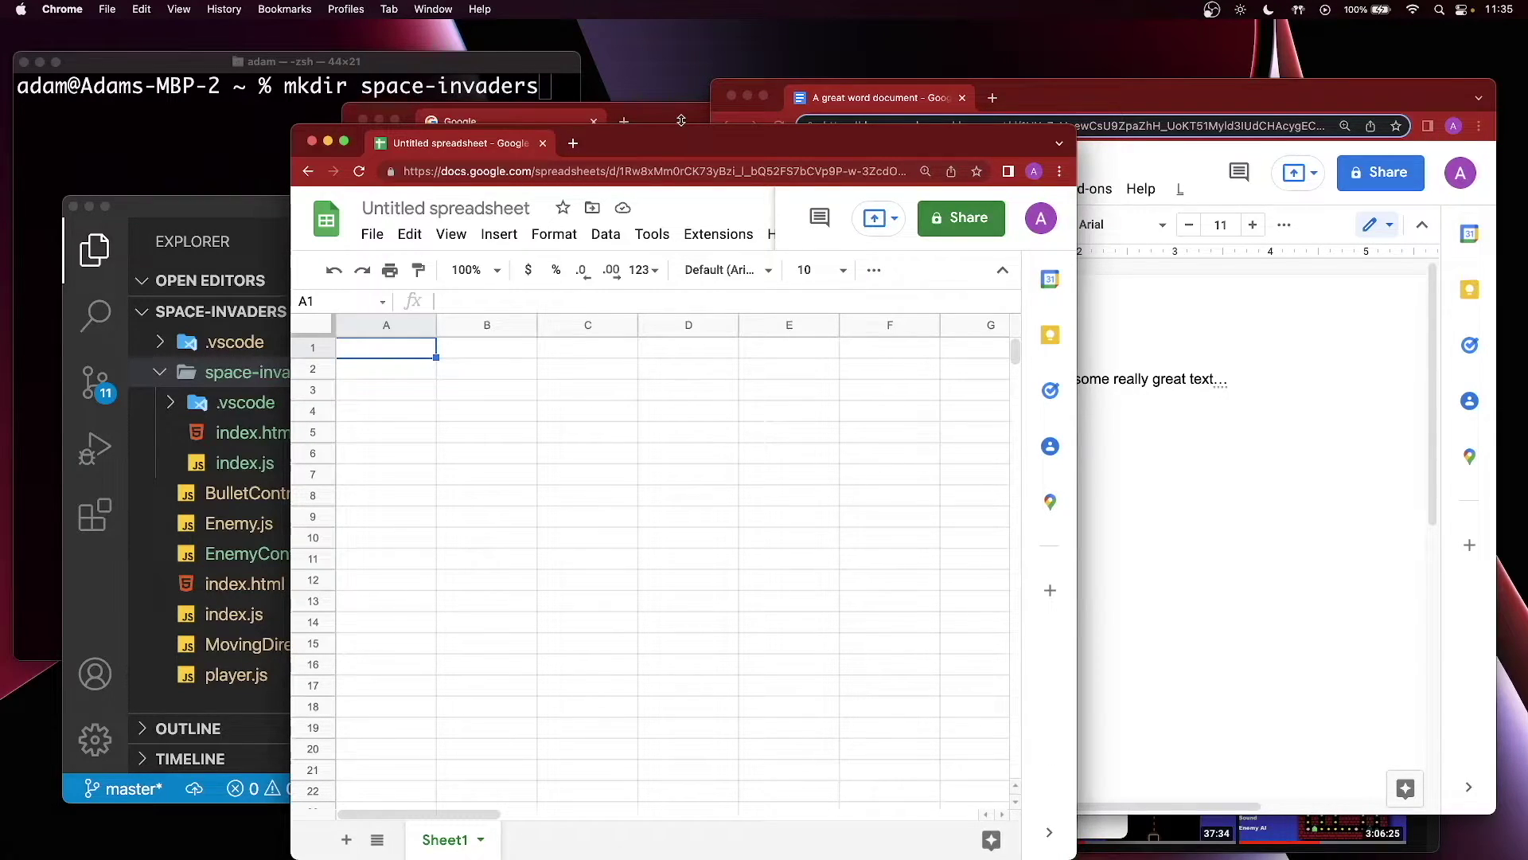
pyautogui.hotkey('ctrl', 'Up')
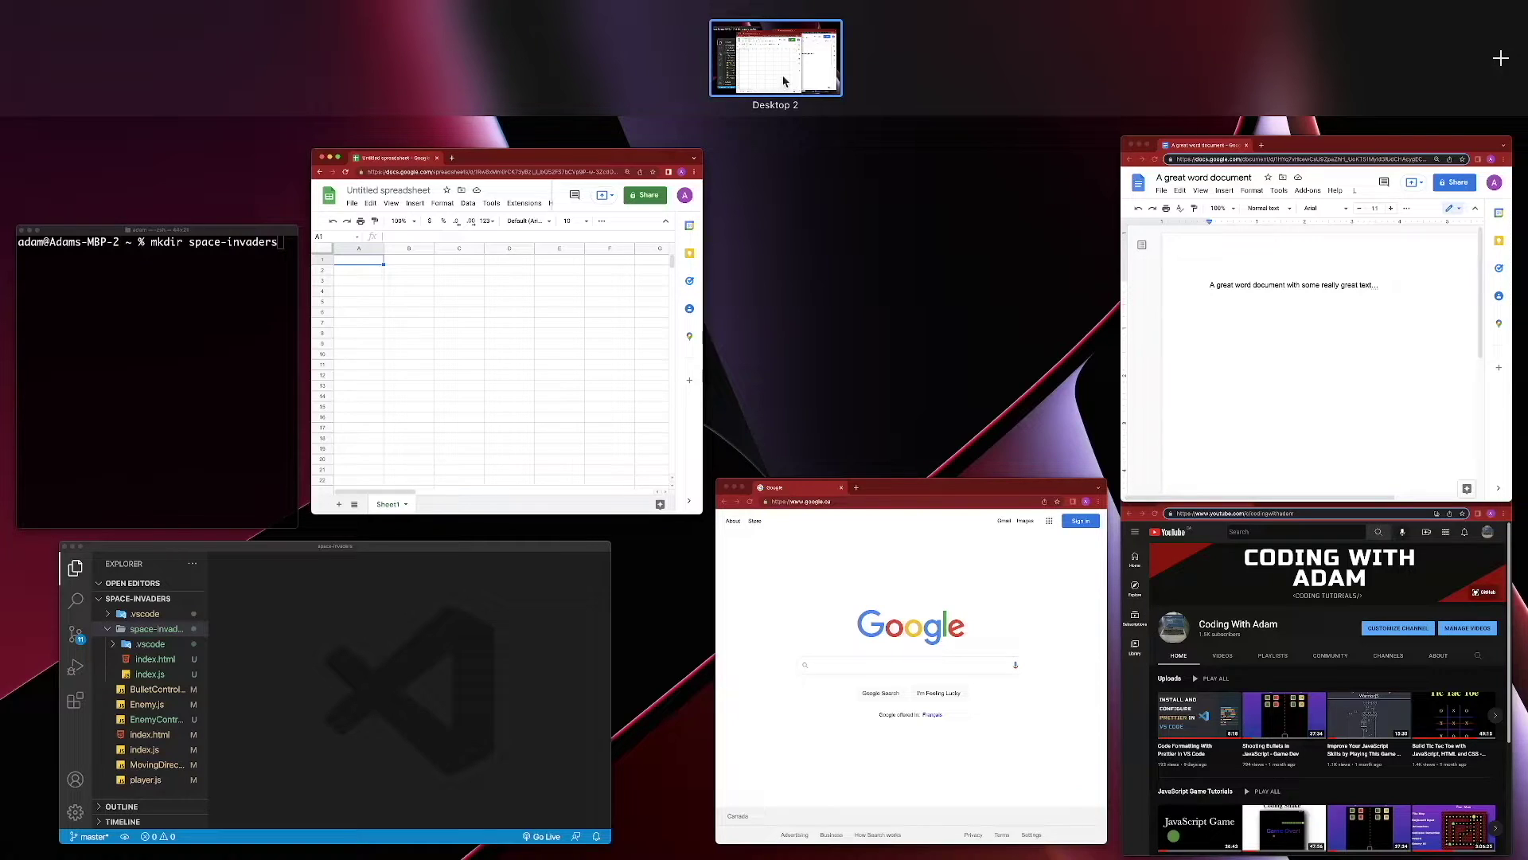
# Add Desktop 3 and move the spreadsheet window into its own full-screen Chrome space.
pyautogui.click(1501, 62)
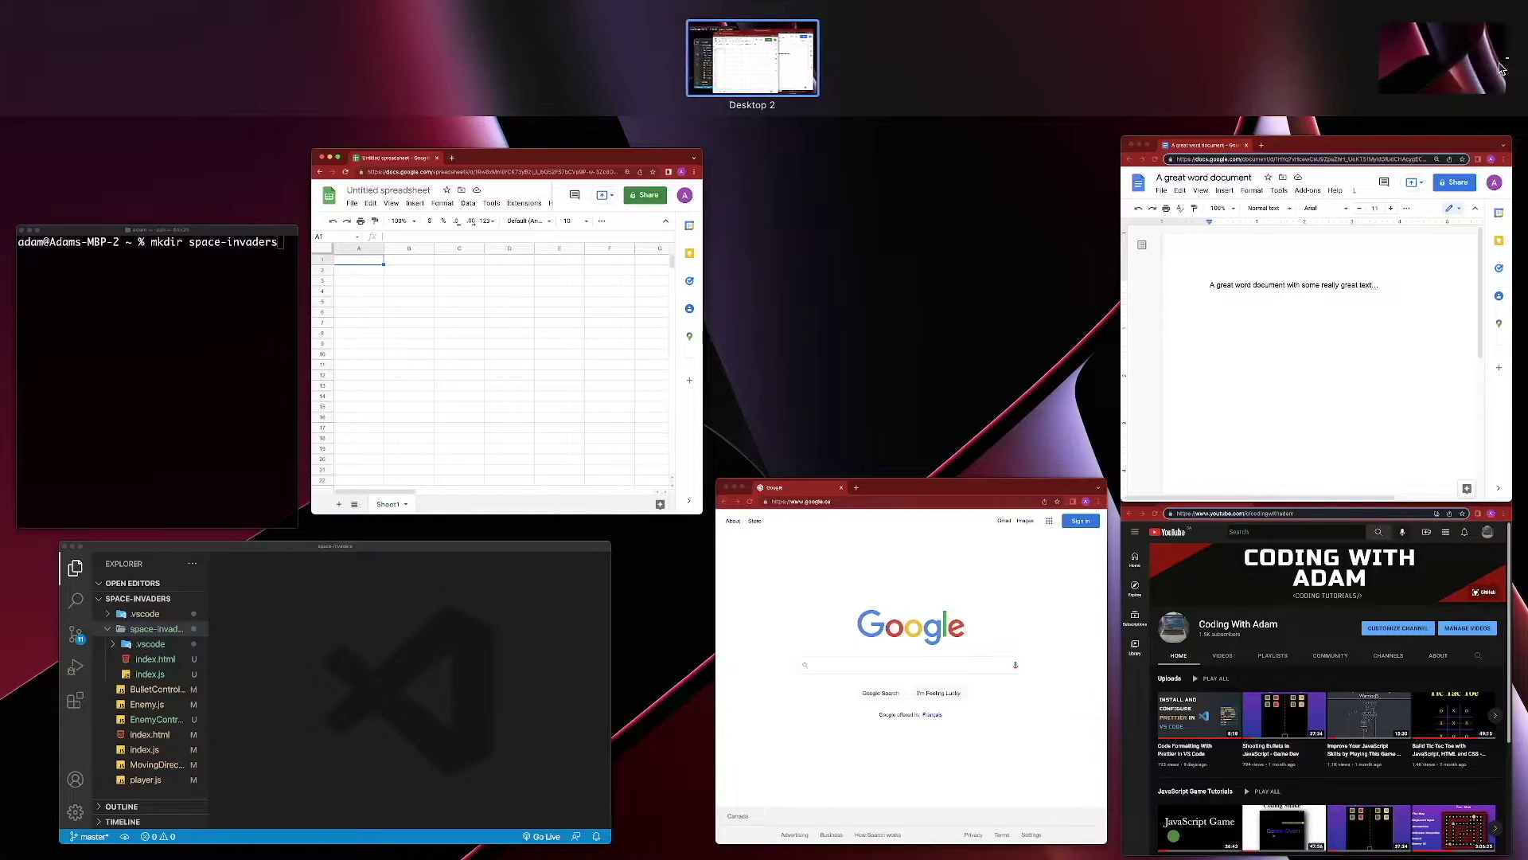
pyautogui.moveTo(848, 70)
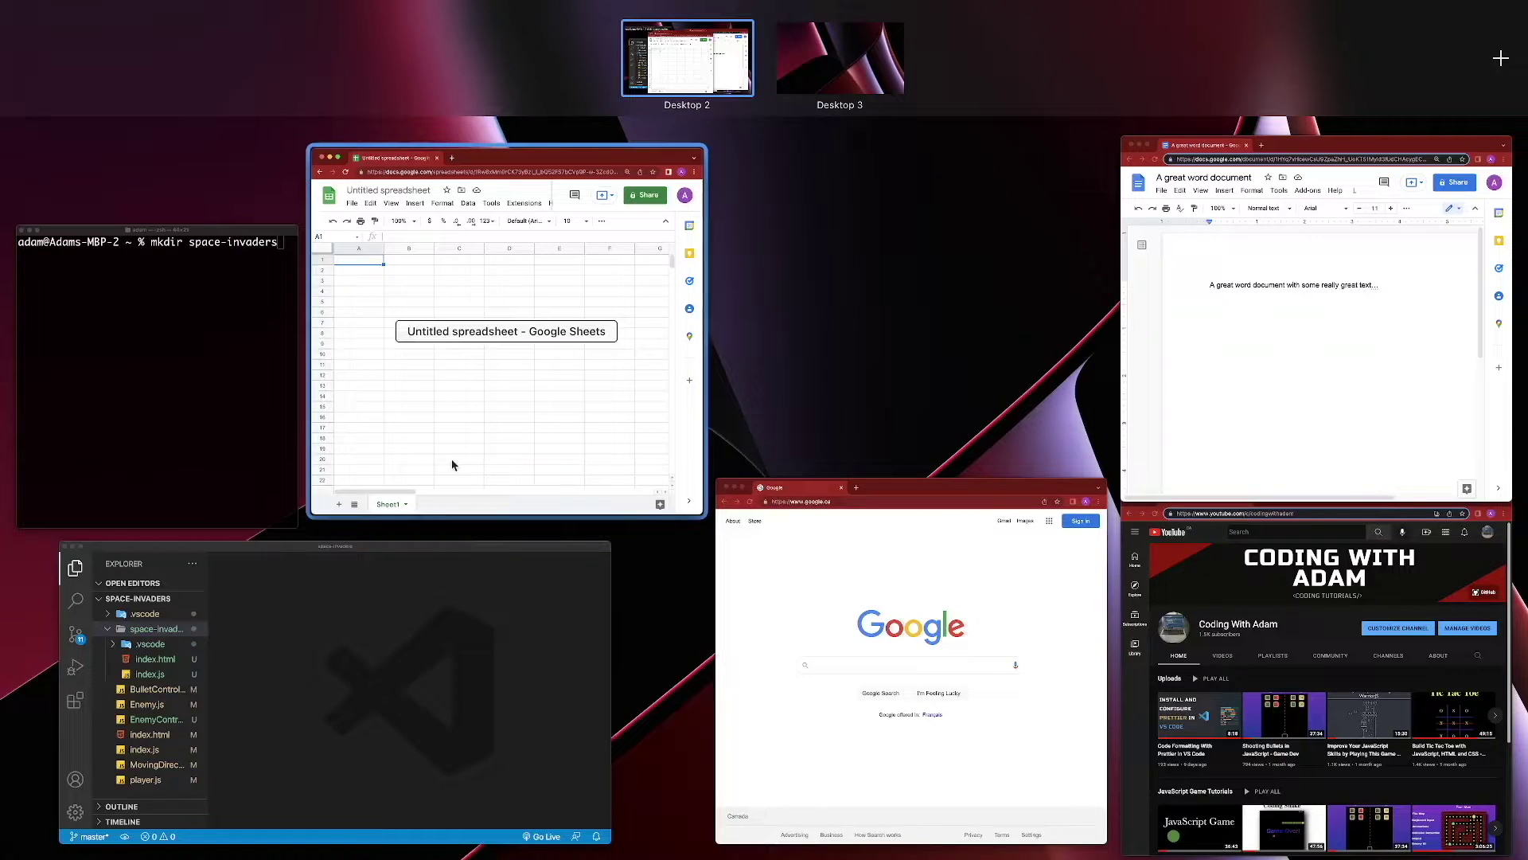
pyautogui.moveTo(570, 163); pyautogui.dragTo(936, 40)
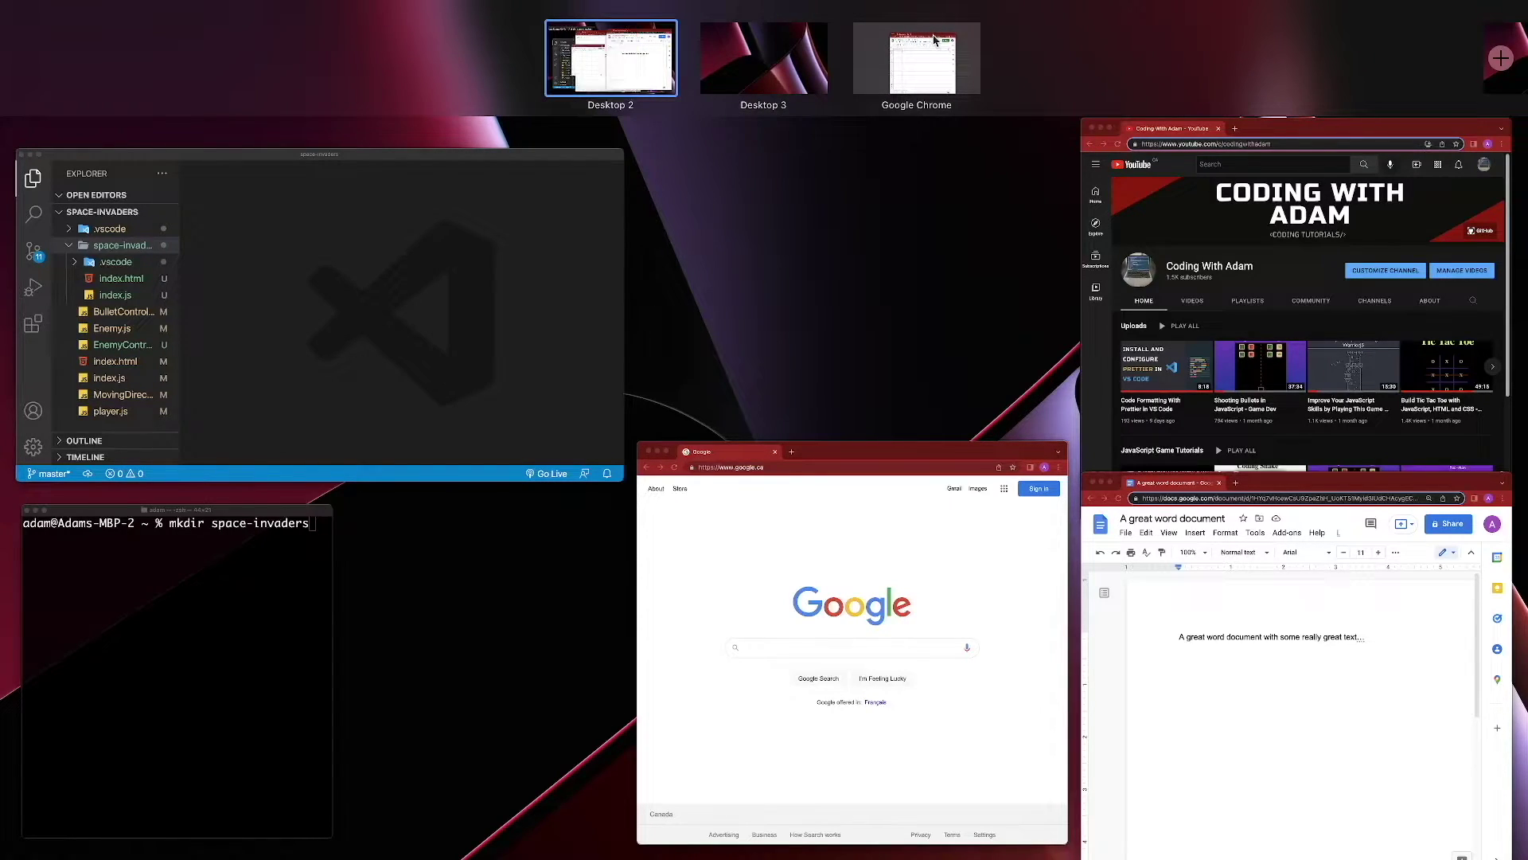
# Drag the Docs window onto the full-screen spreadsheet space and enter the shared Split View.
pyautogui.click(755, 324)
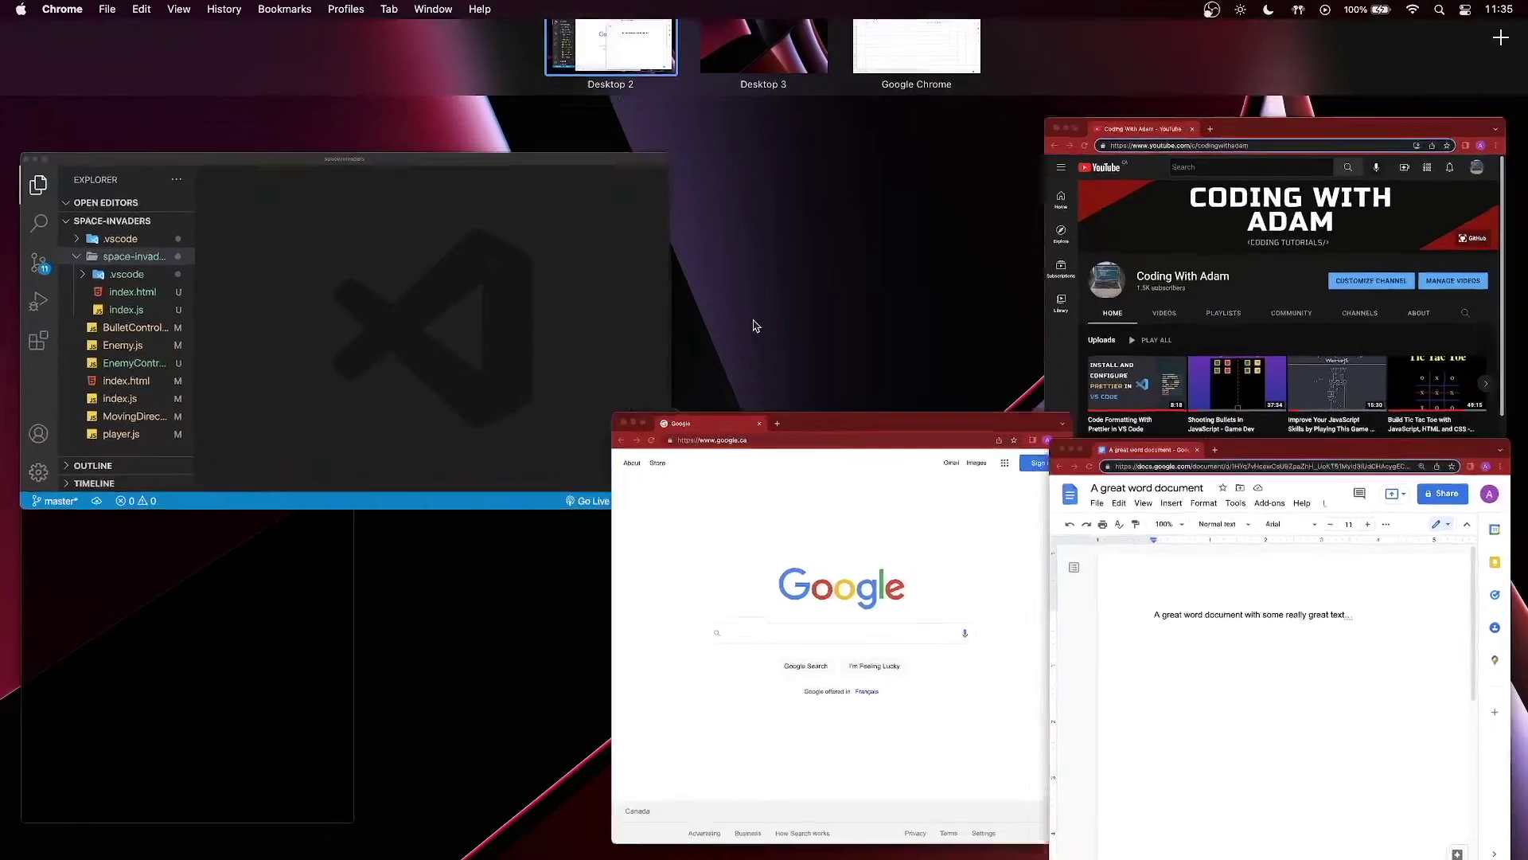
pyautogui.hotkey('ctrl', 'Right')
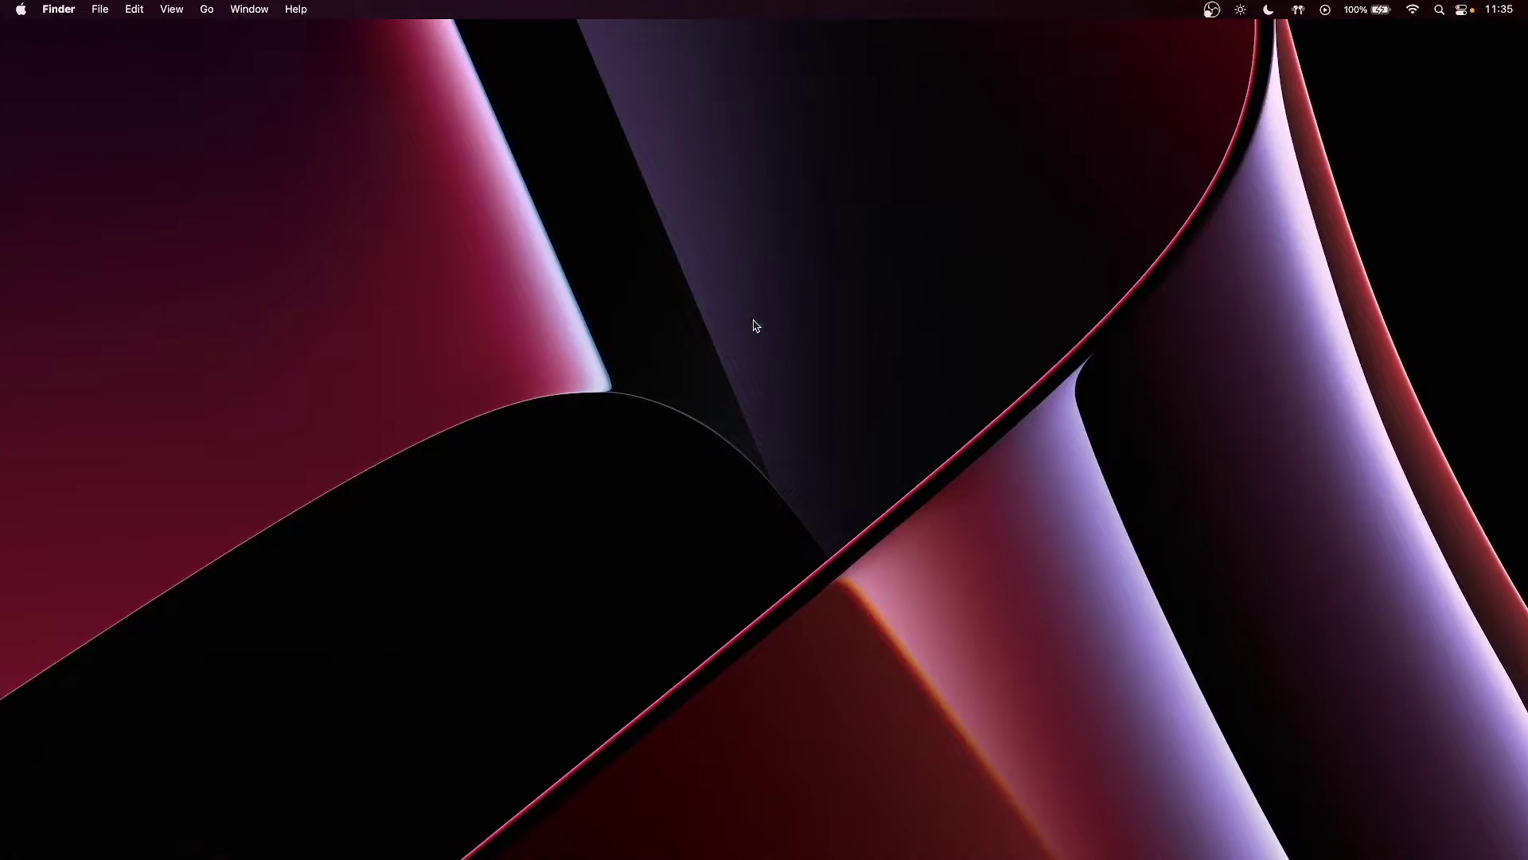
pyautogui.hotkey('ctrl', 'Right')
pyautogui.hotkey('ctrl', 'Left')
pyautogui.hotkey('ctrl', 'Left')
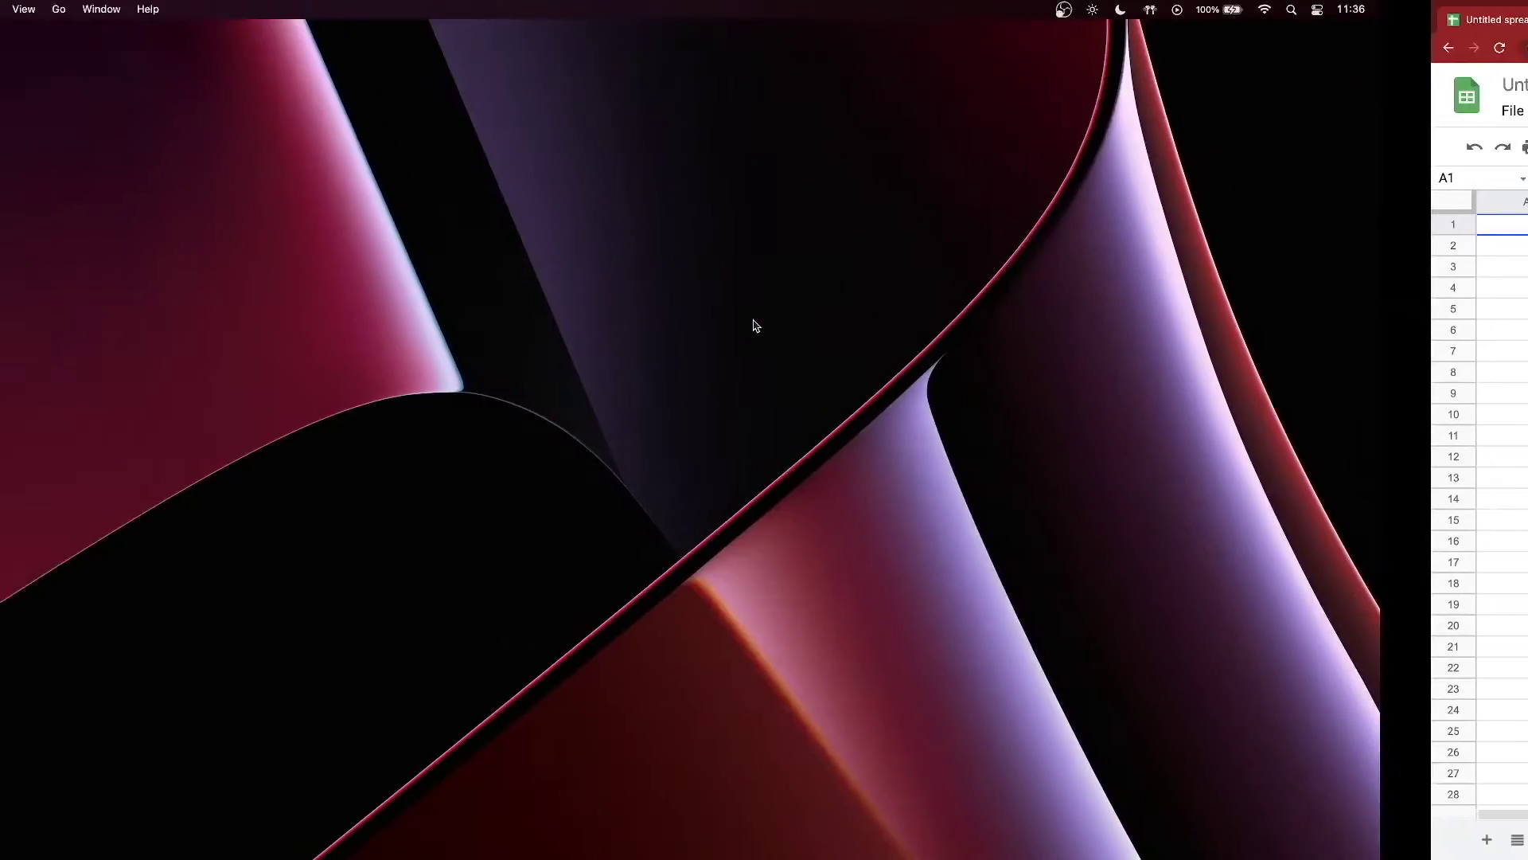
pyautogui.hotkey('ctrl', 'Up')
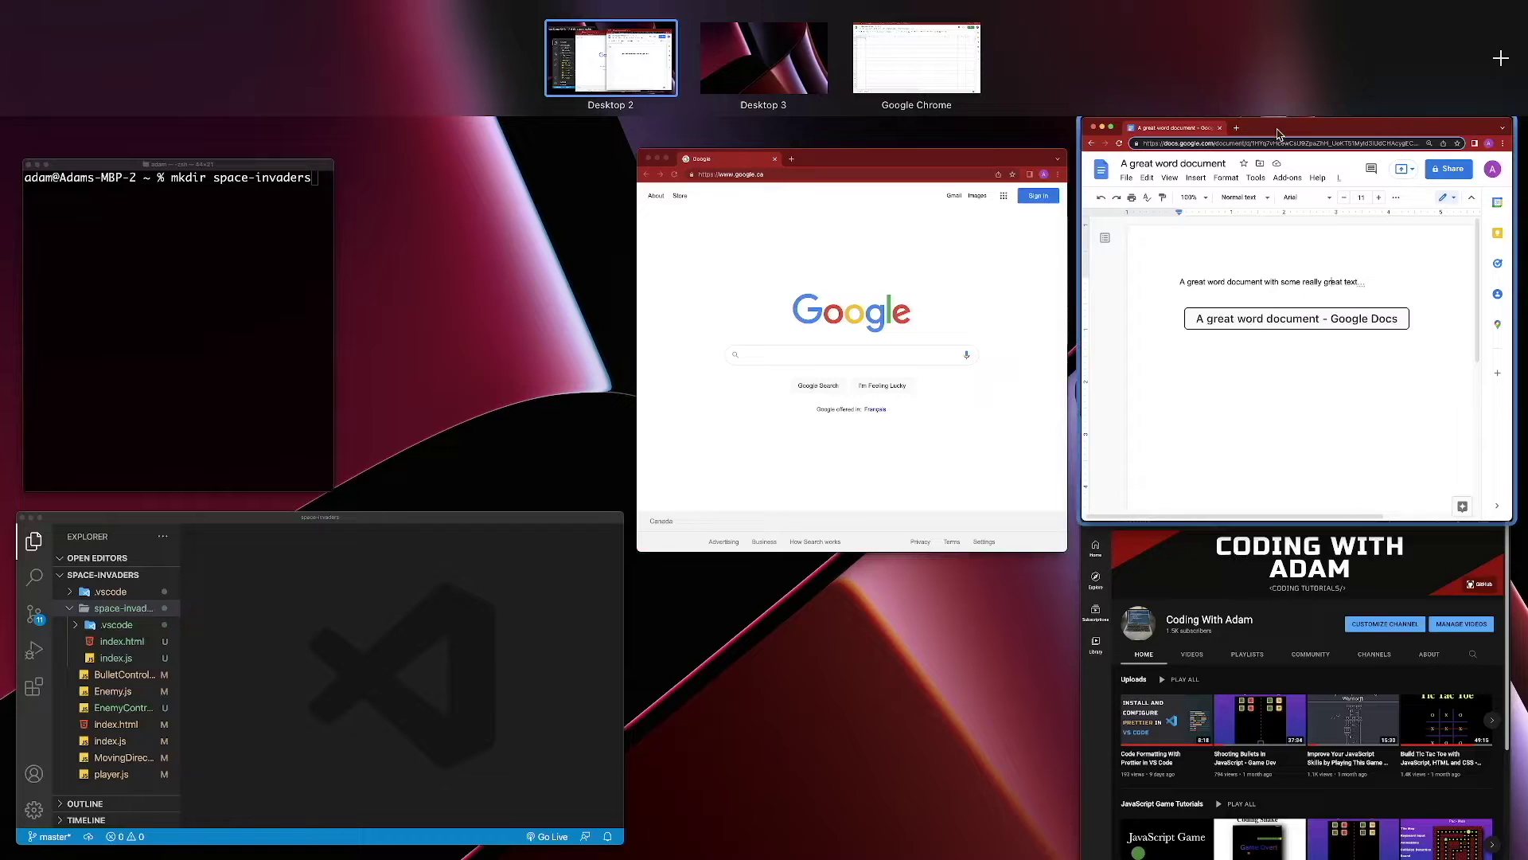
pyautogui.moveTo(1278, 133); pyautogui.dragTo(916, 36)
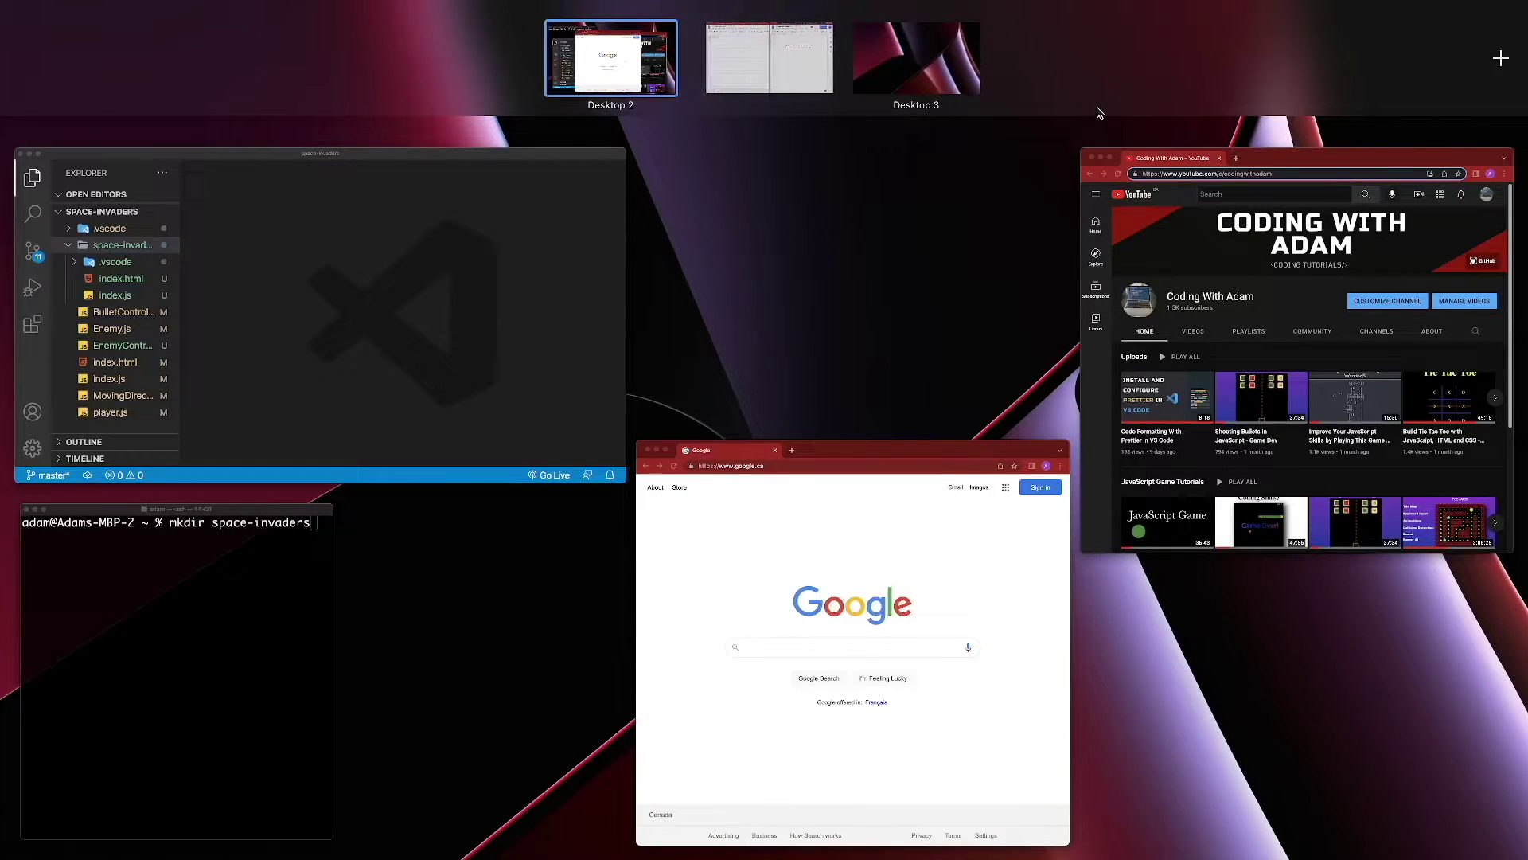
pyautogui.click(727, 42)
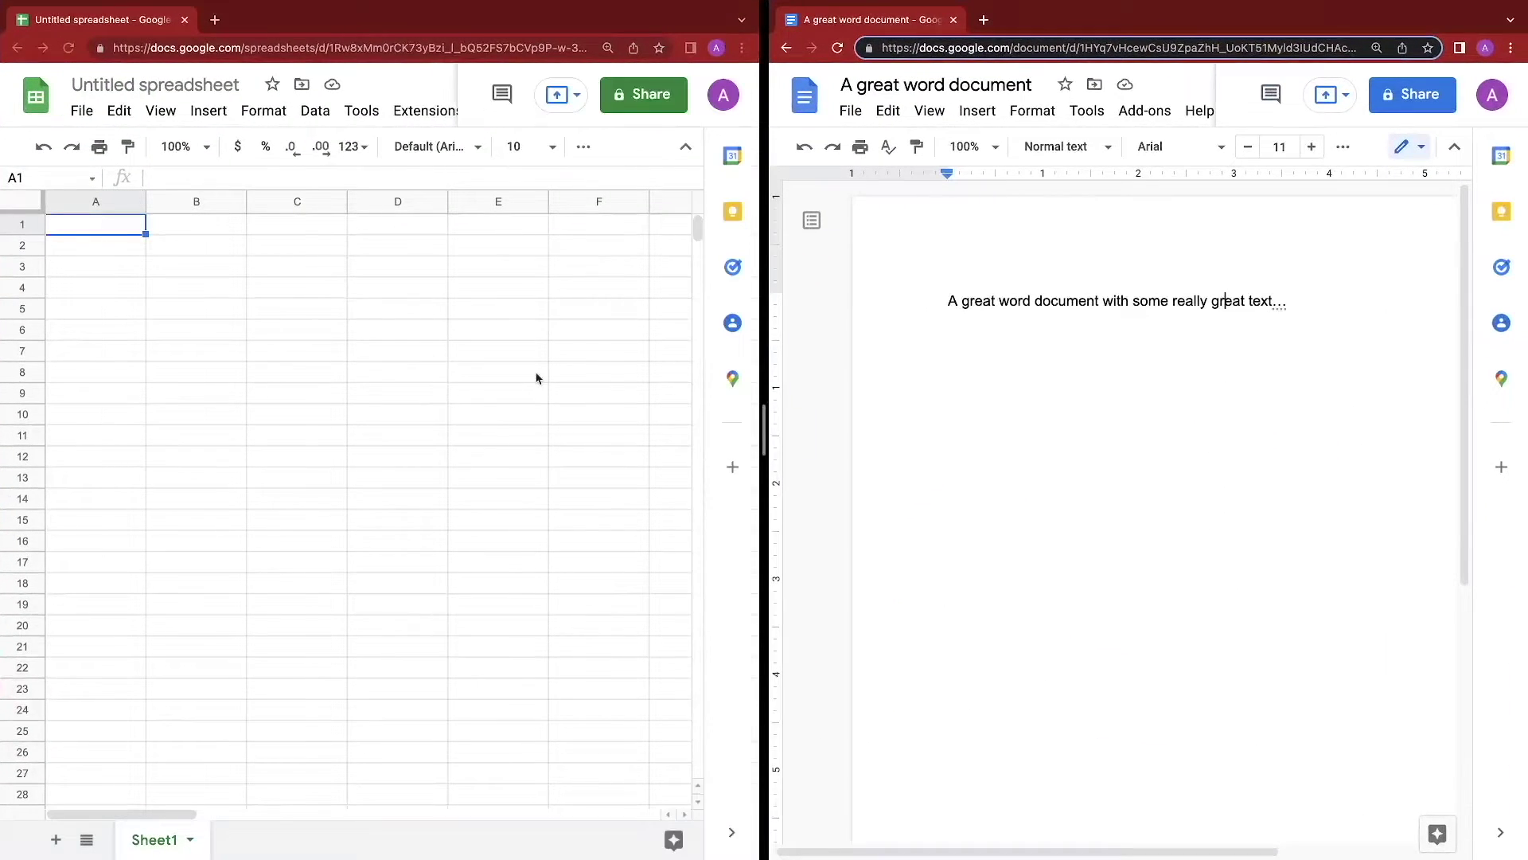
# Flip between Desktop 2 and the Sheets/Docs space, ending on Desktop 2 via Mission Control.
pyautogui.hotkey('ctrl', 'Left')
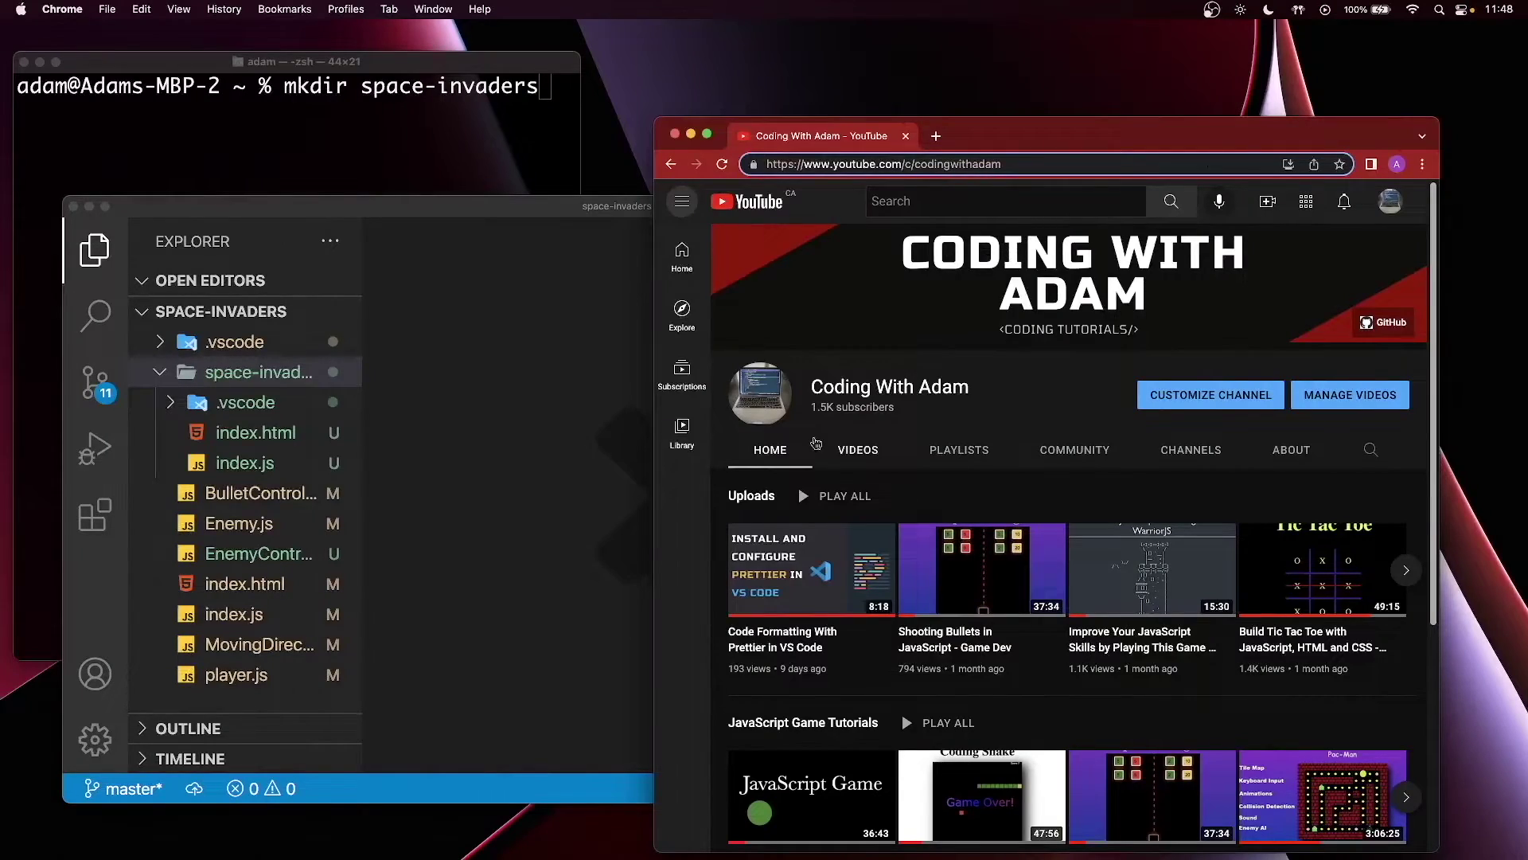
pyautogui.hotkey('ctrl', 'Right')
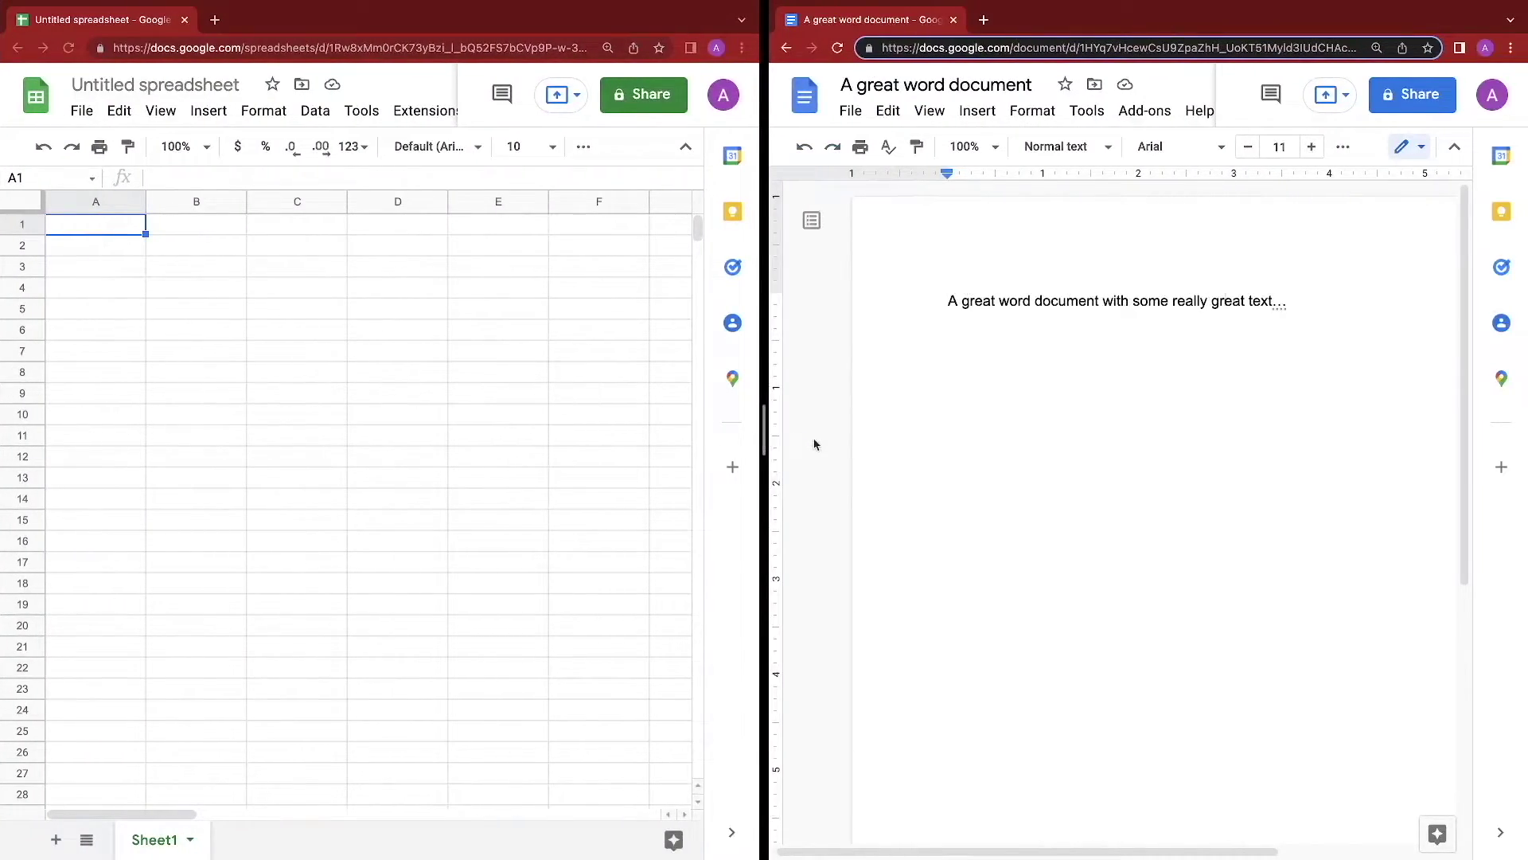
pyautogui.hotkey('ctrl', 'Left')
pyautogui.hotkey('ctrl', 'Up')
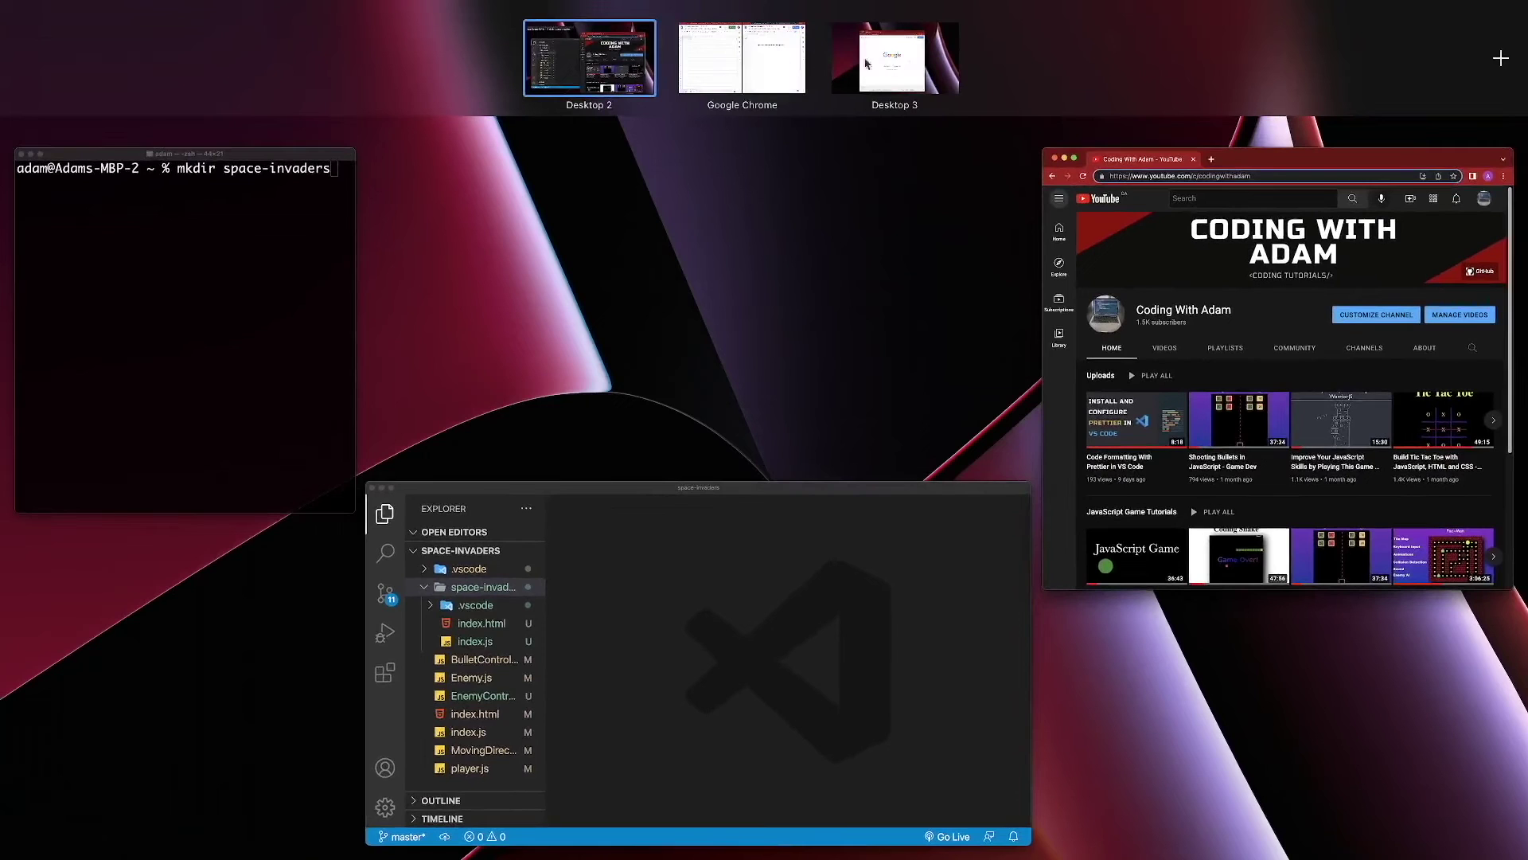
pyautogui.click(738, 80)
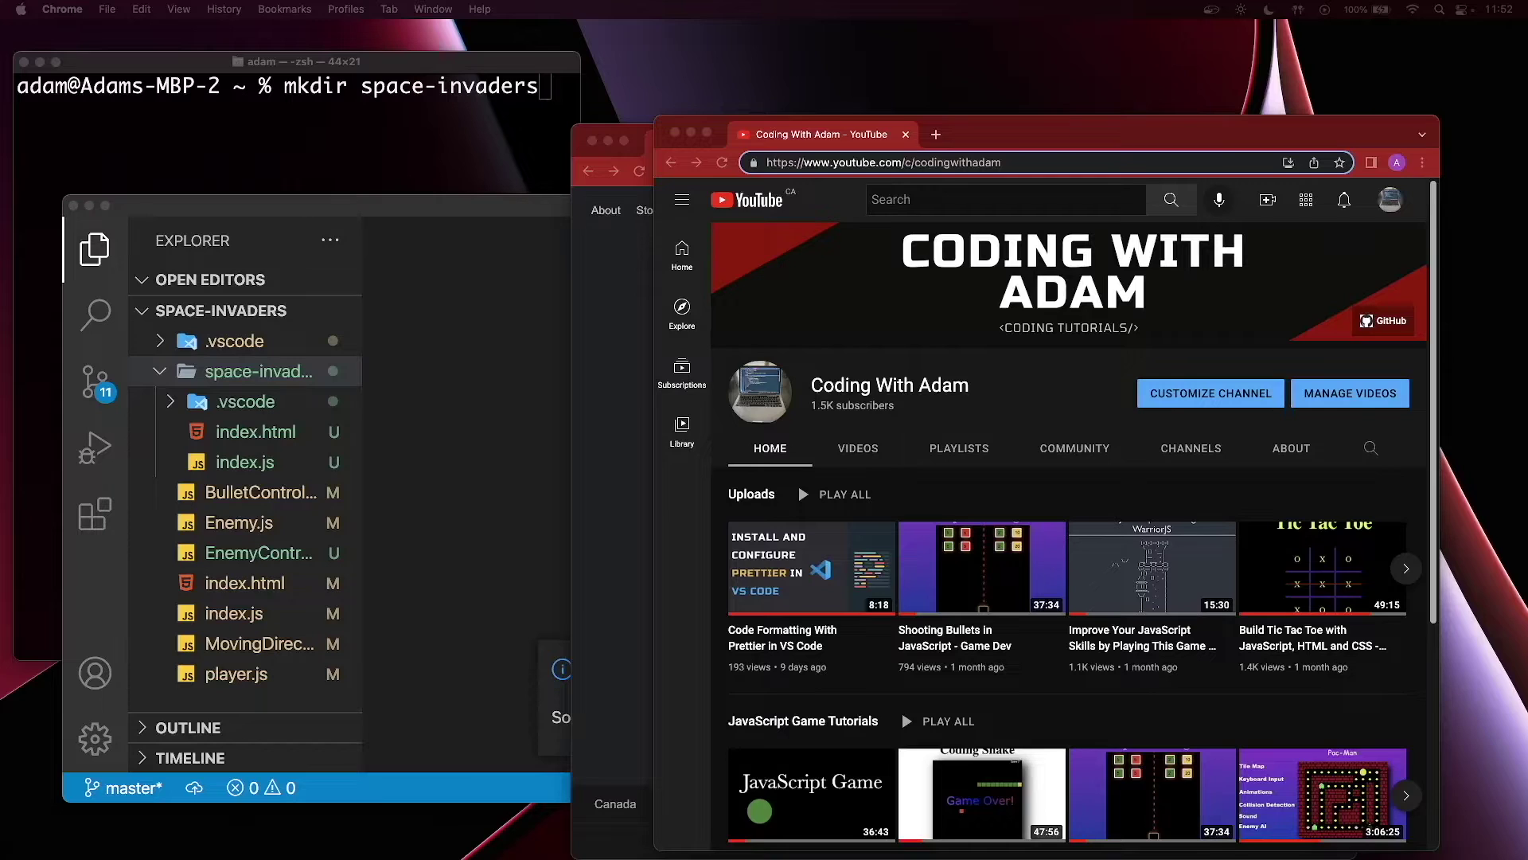
# Make VS Code full screen and drag the Chrome Google search window onto its space.
pyautogui.doubleClick(180, 207)
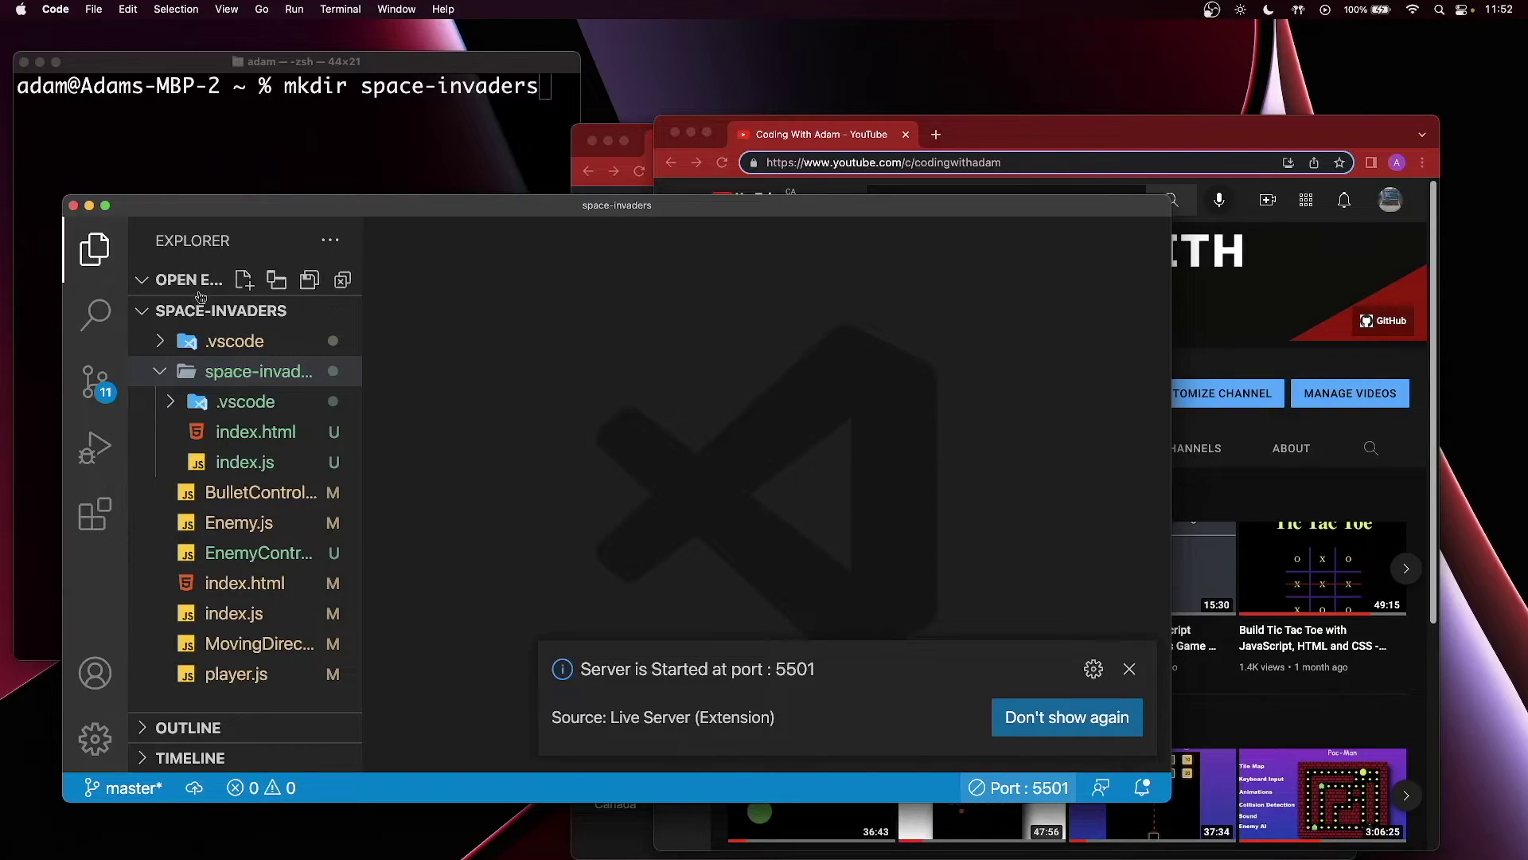
pyautogui.press('ctrl+super+f')
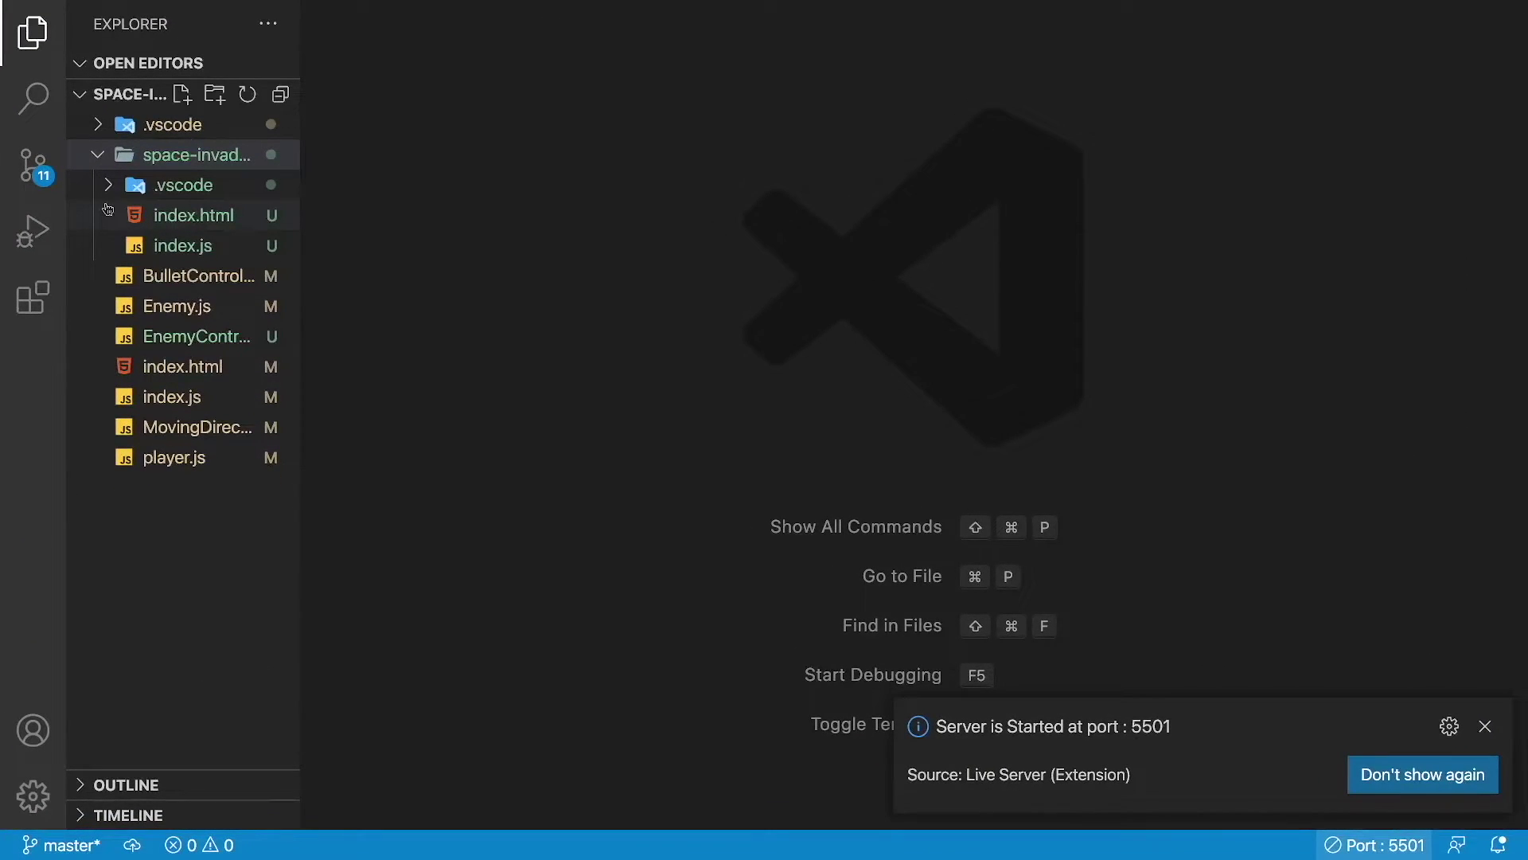
pyautogui.hotkey('ctrl', 'Left')
pyautogui.hotkey('ctrl', 'Up')
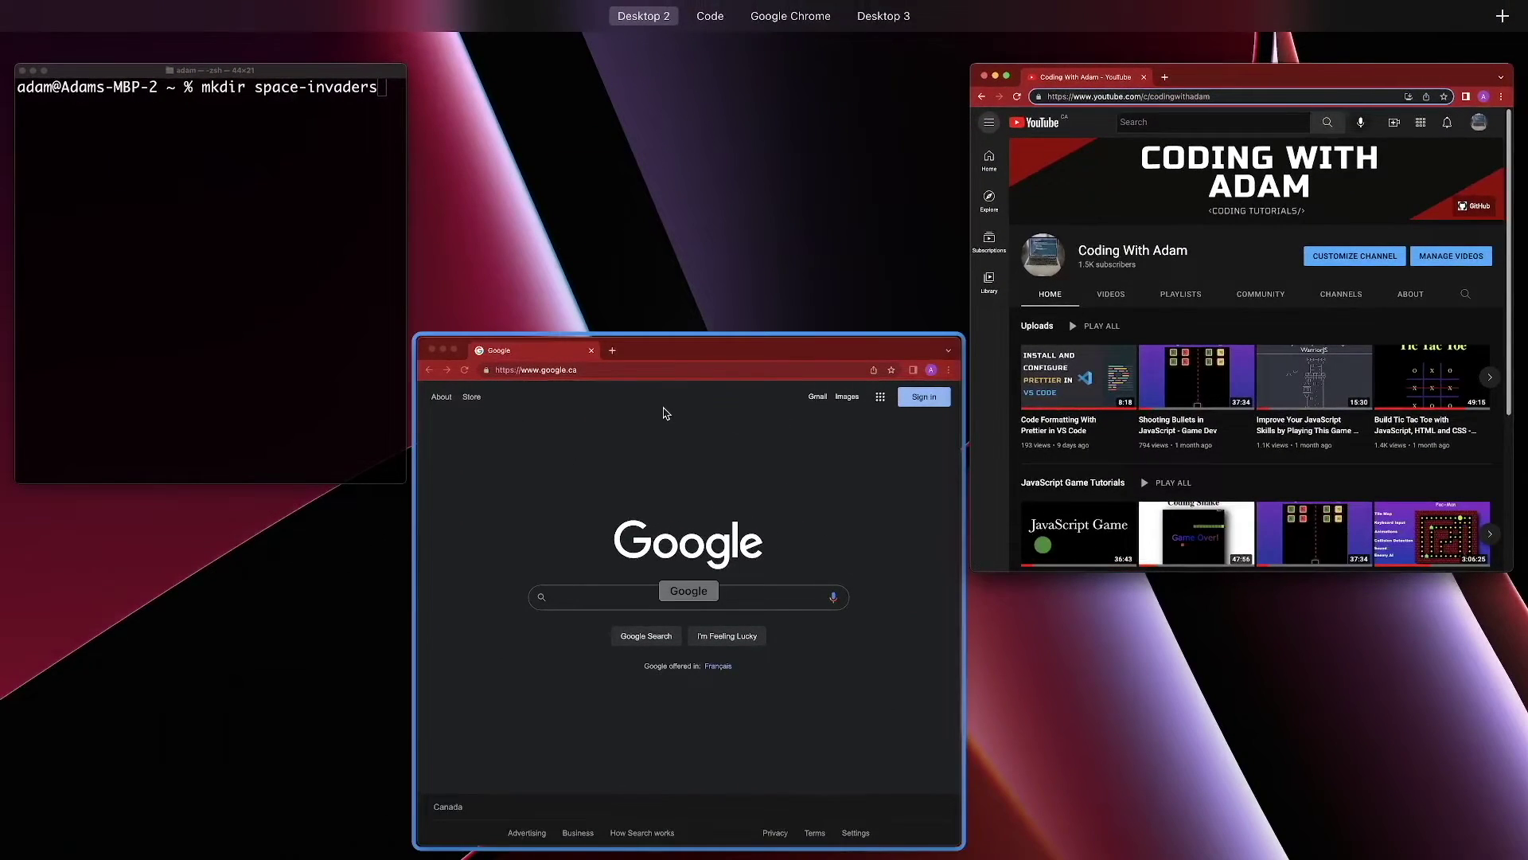
pyautogui.moveTo(666, 412); pyautogui.dragTo(730, 62)
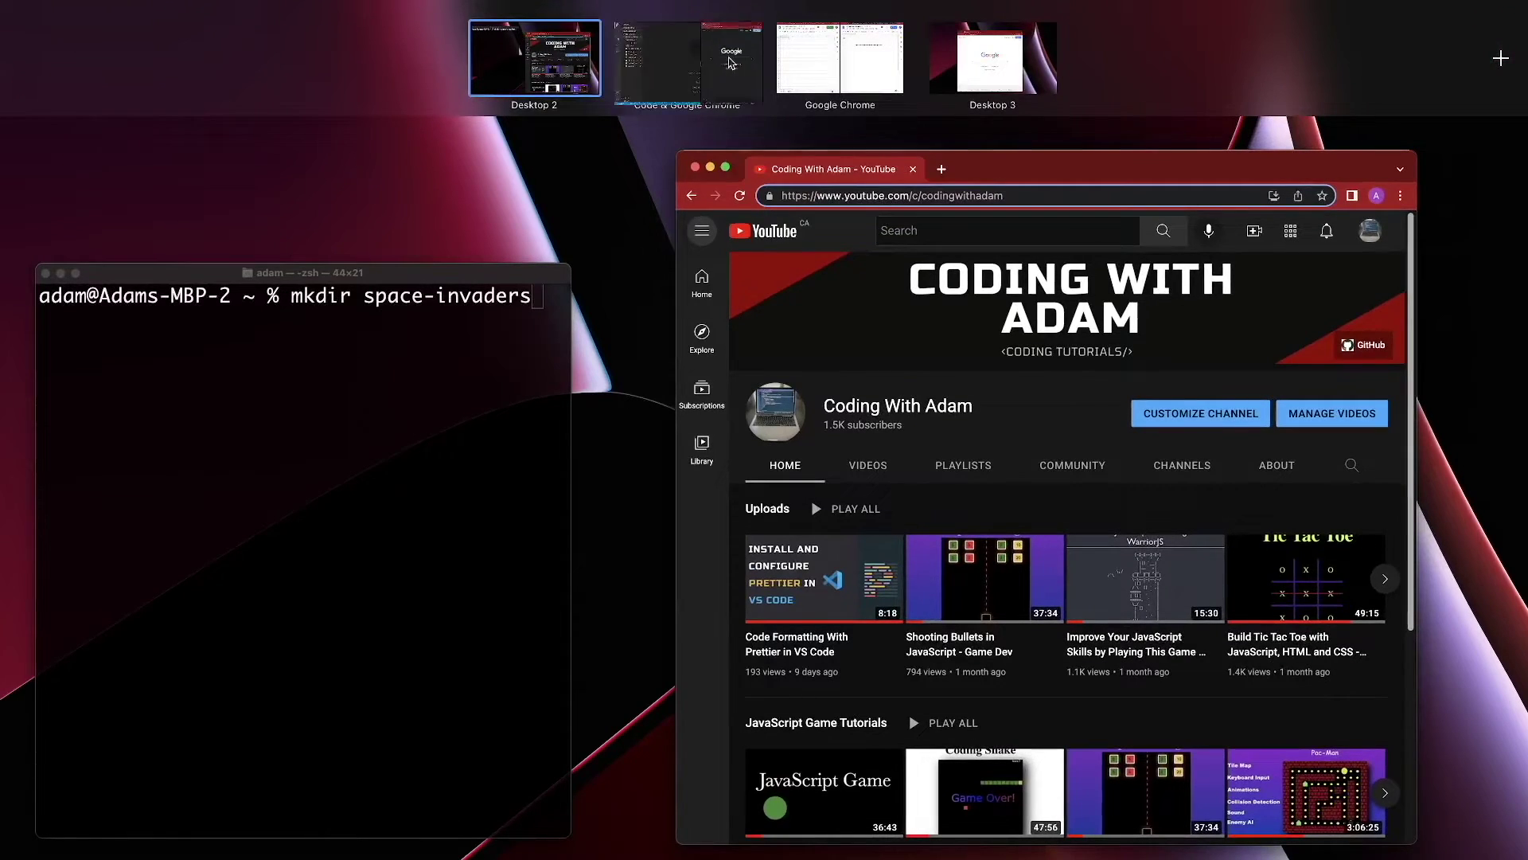
pyautogui.click(730, 62)
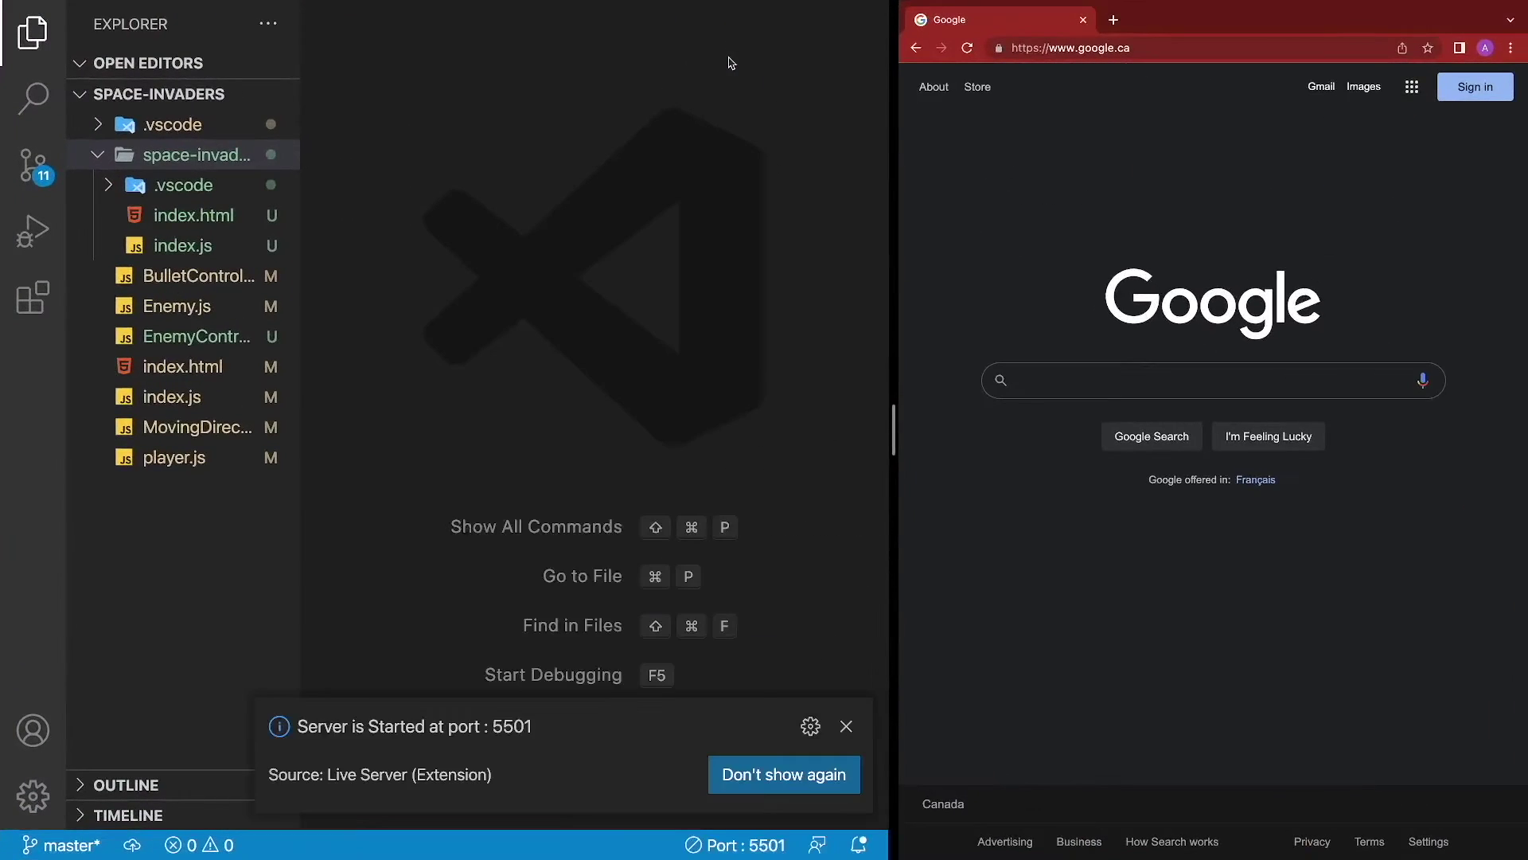
# Restart Live Server on port 5501 and drag the split divider right to widen the editor.
pyautogui.click(704, 847)
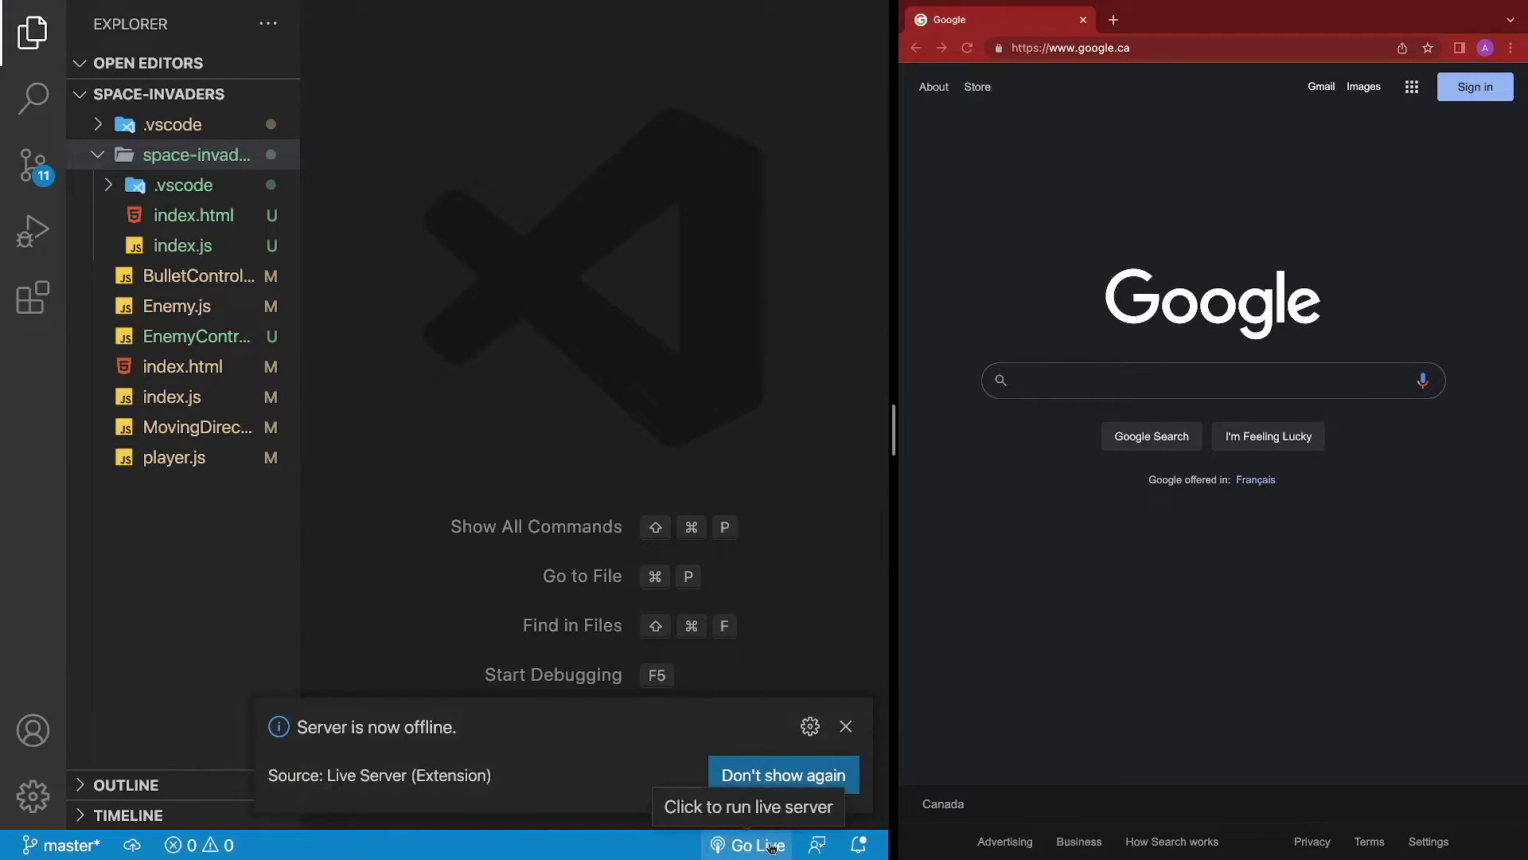
pyautogui.click(41, 312)
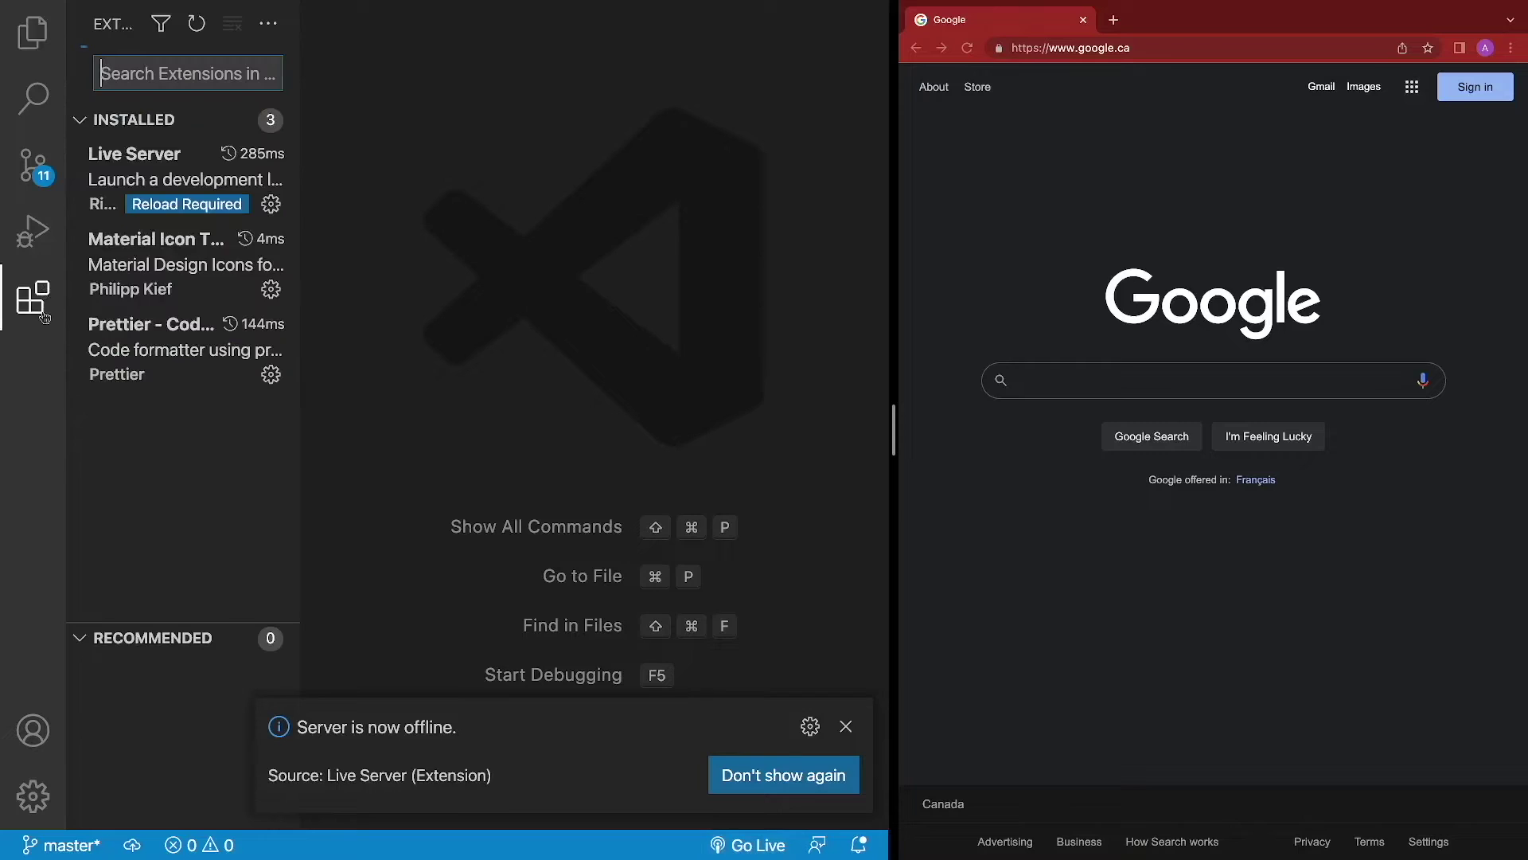
pyautogui.click(35, 46)
pyautogui.click(753, 851)
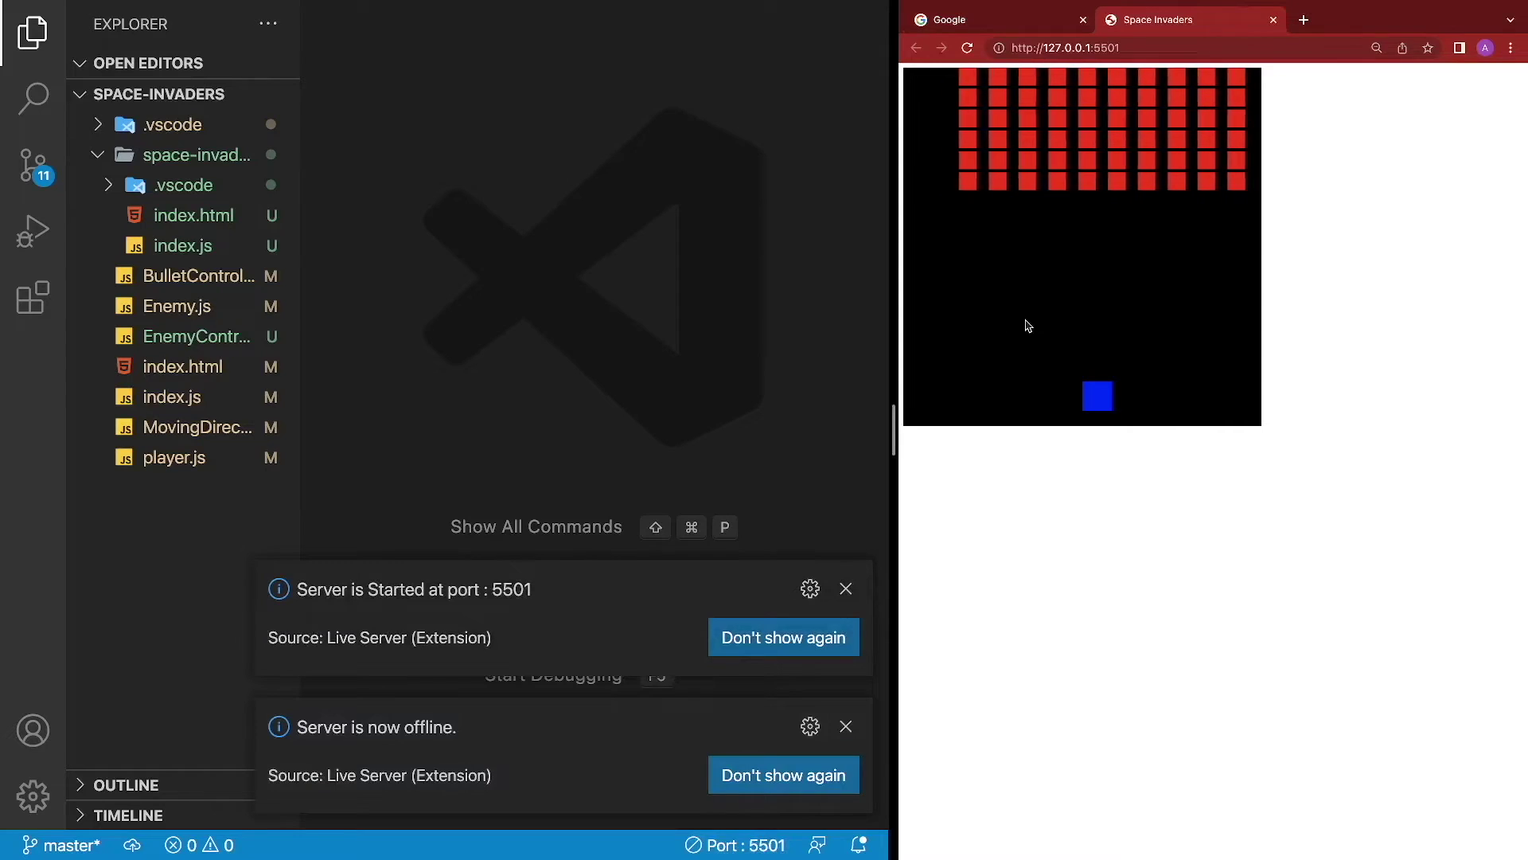
pyautogui.moveTo(902, 398); pyautogui.dragTo(1146, 386)
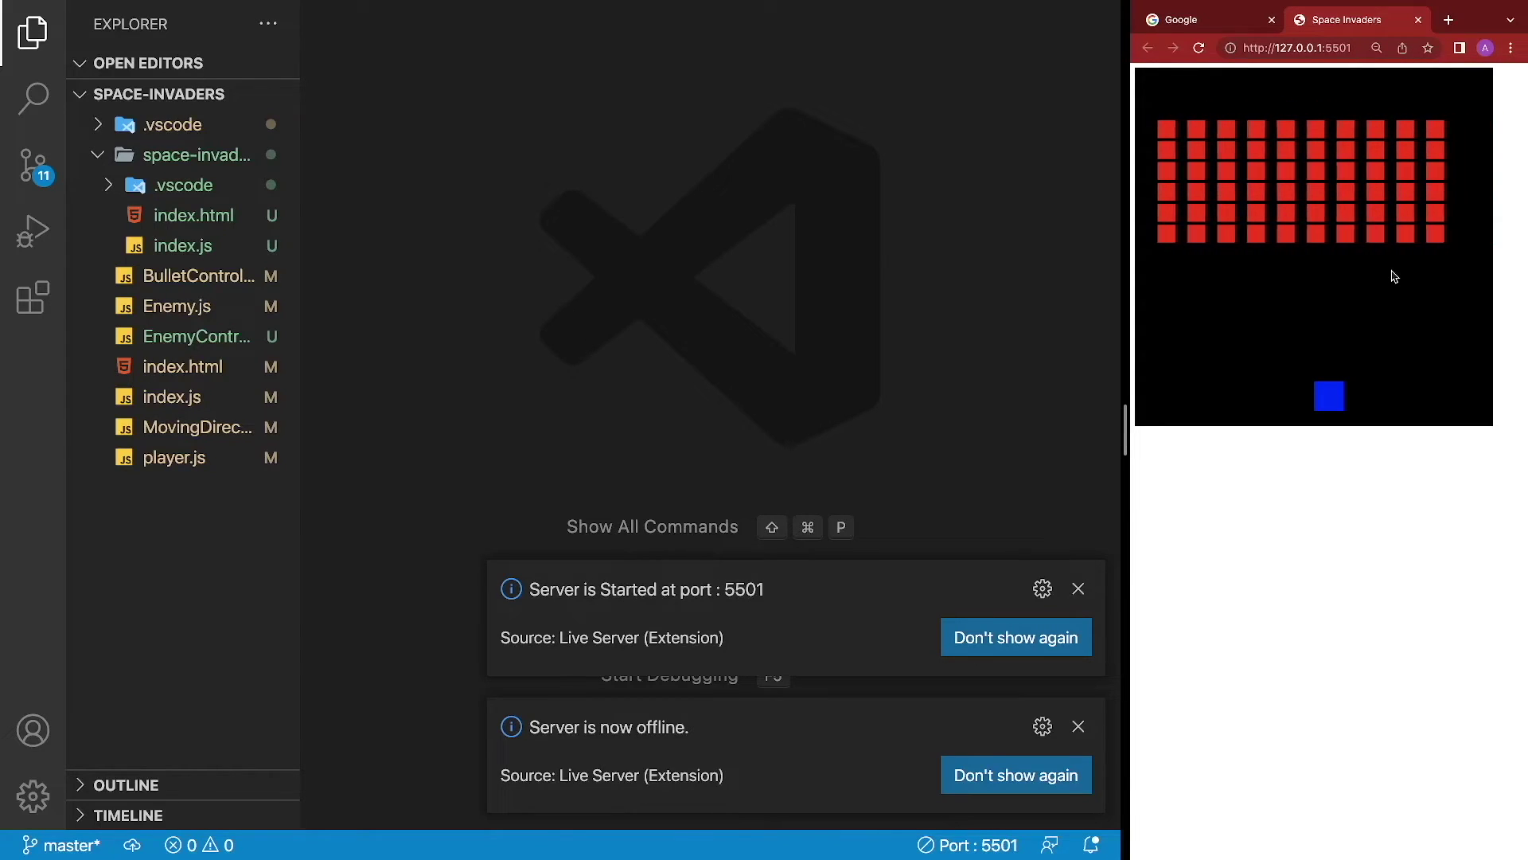
pyautogui.click(680, 374)
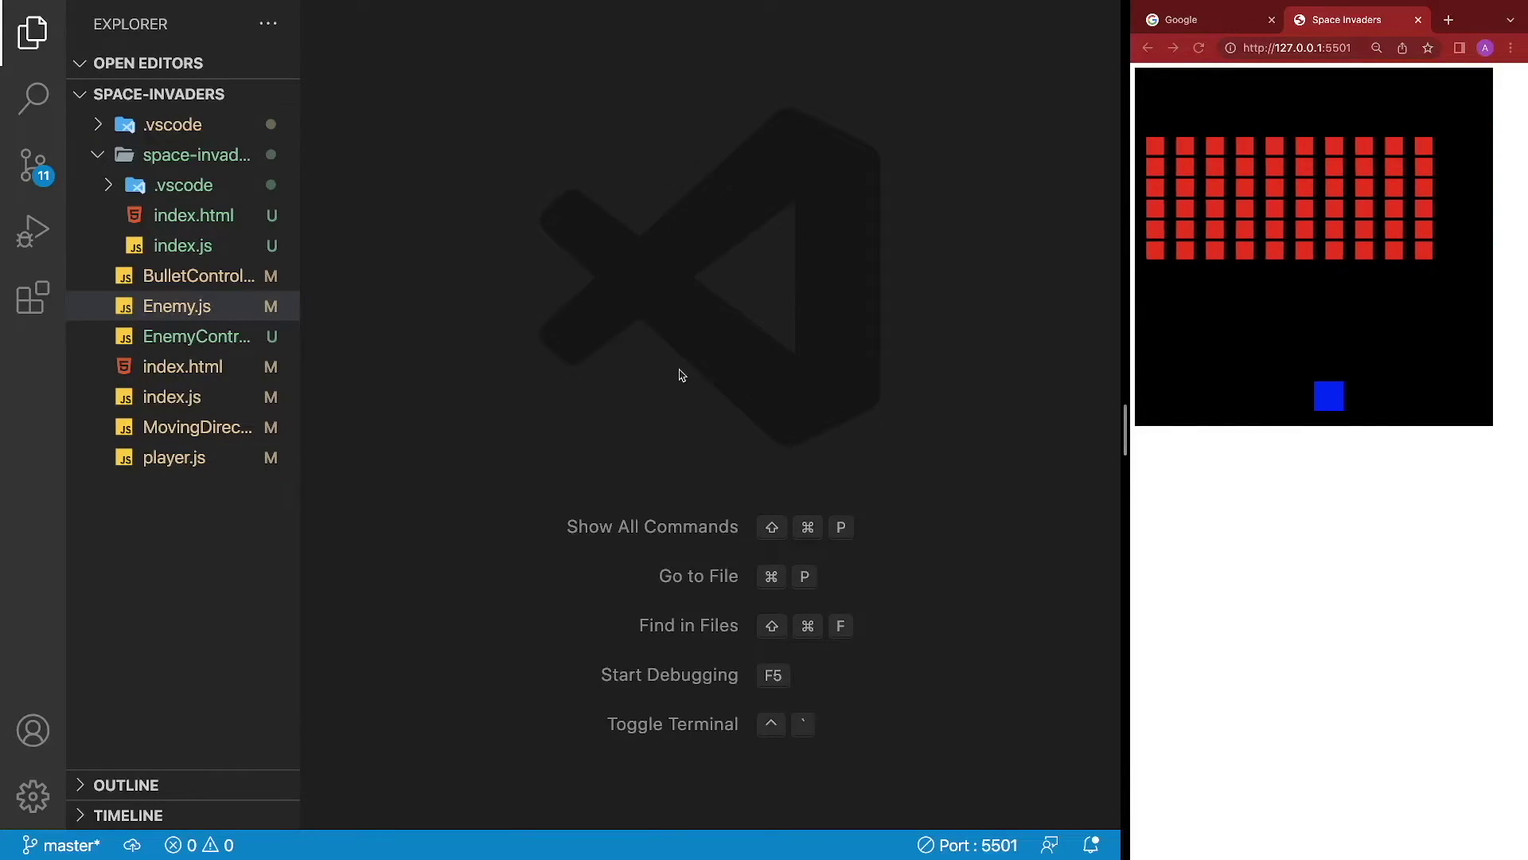
# In Enemy.js, change the enemy colour on line 12 from red to green.
pyautogui.click(187, 311)
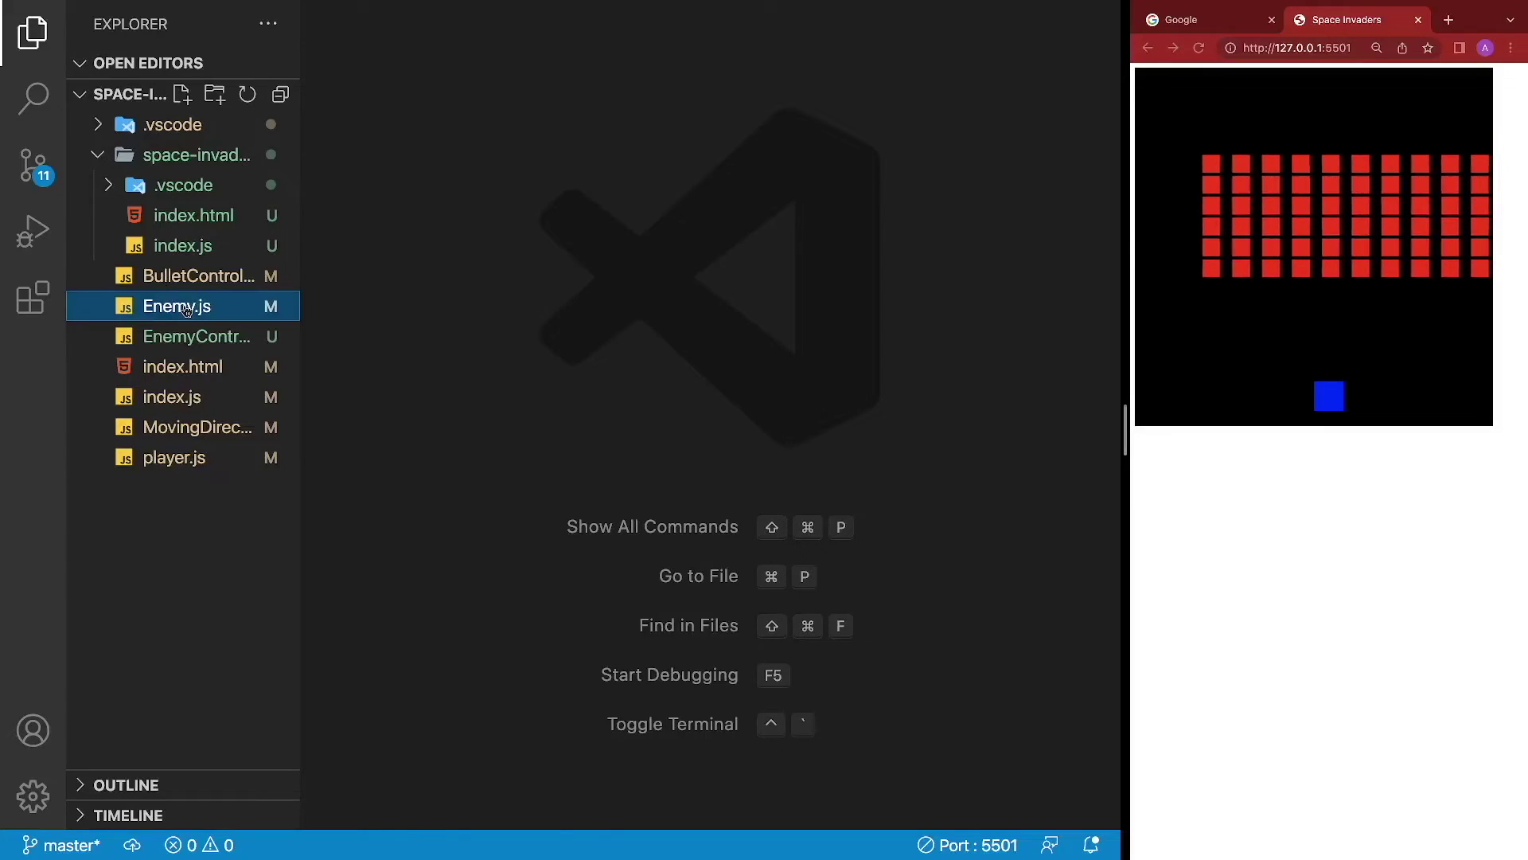
pyautogui.doubleClick(614, 364)
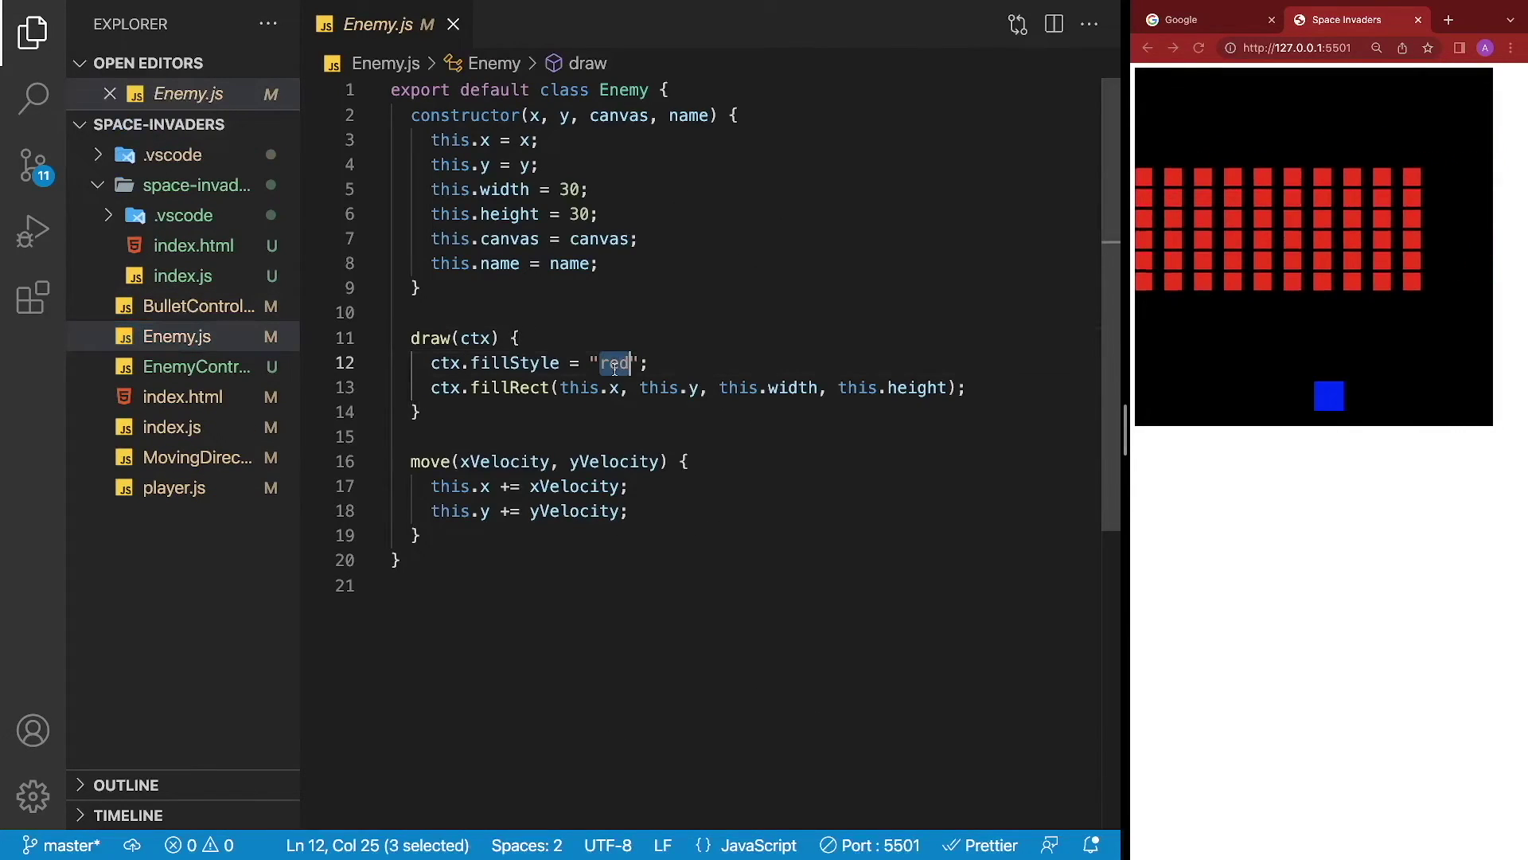
pyautogui.write('green')
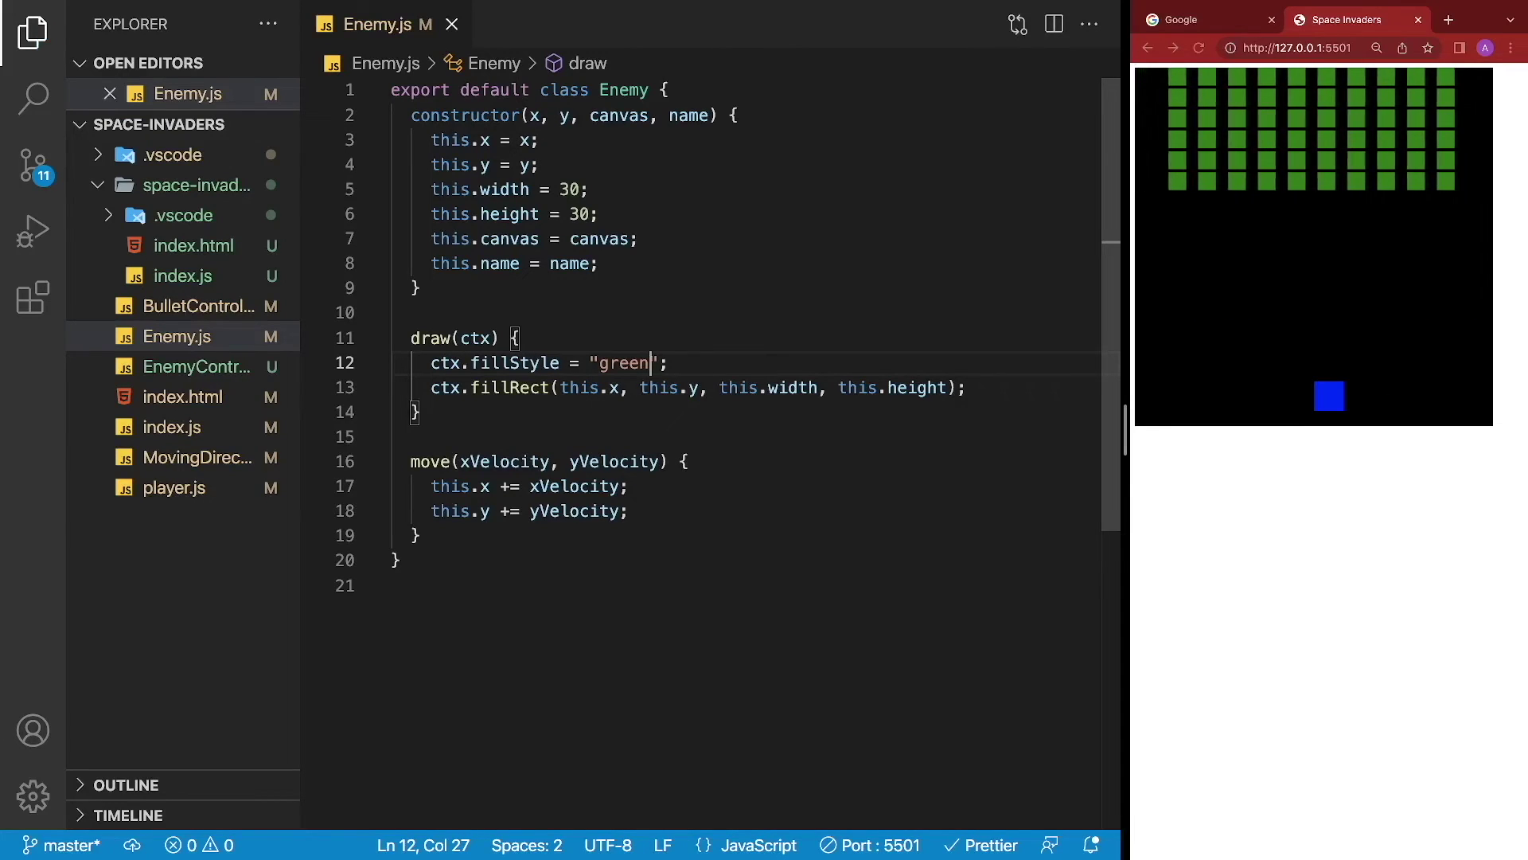
# Play the reloaded game in Chrome, moving with the arrow keys and shooting the green enemies.
pyautogui.click(1292, 475)
pyautogui.press('Right')
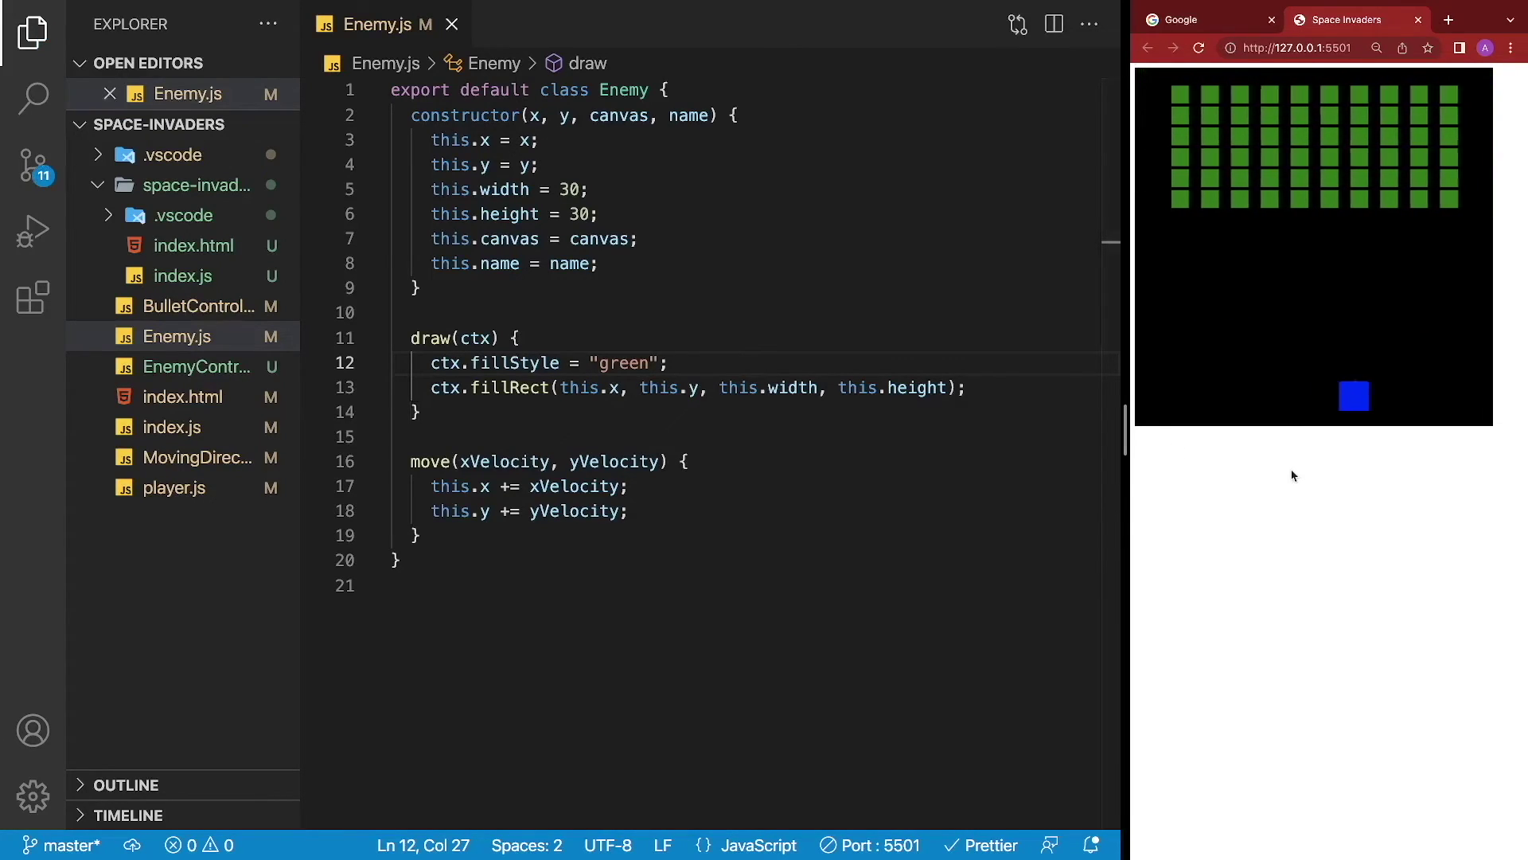
pyautogui.press('Left')
pyautogui.press('space')
pyautogui.press('Right')
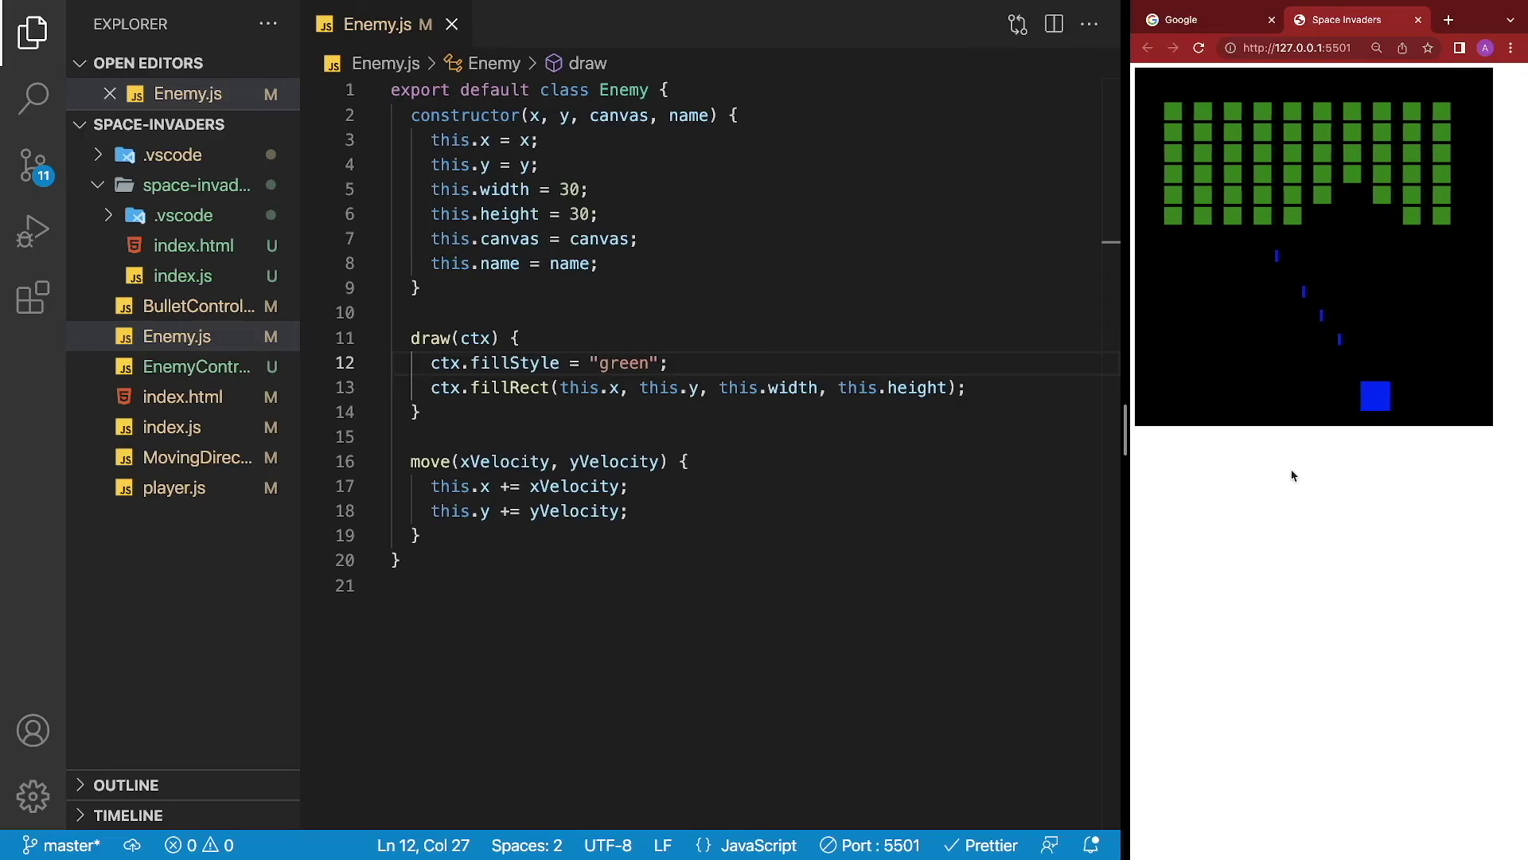
pyautogui.press('Left')
pyautogui.press('Right')
pyautogui.press('space')
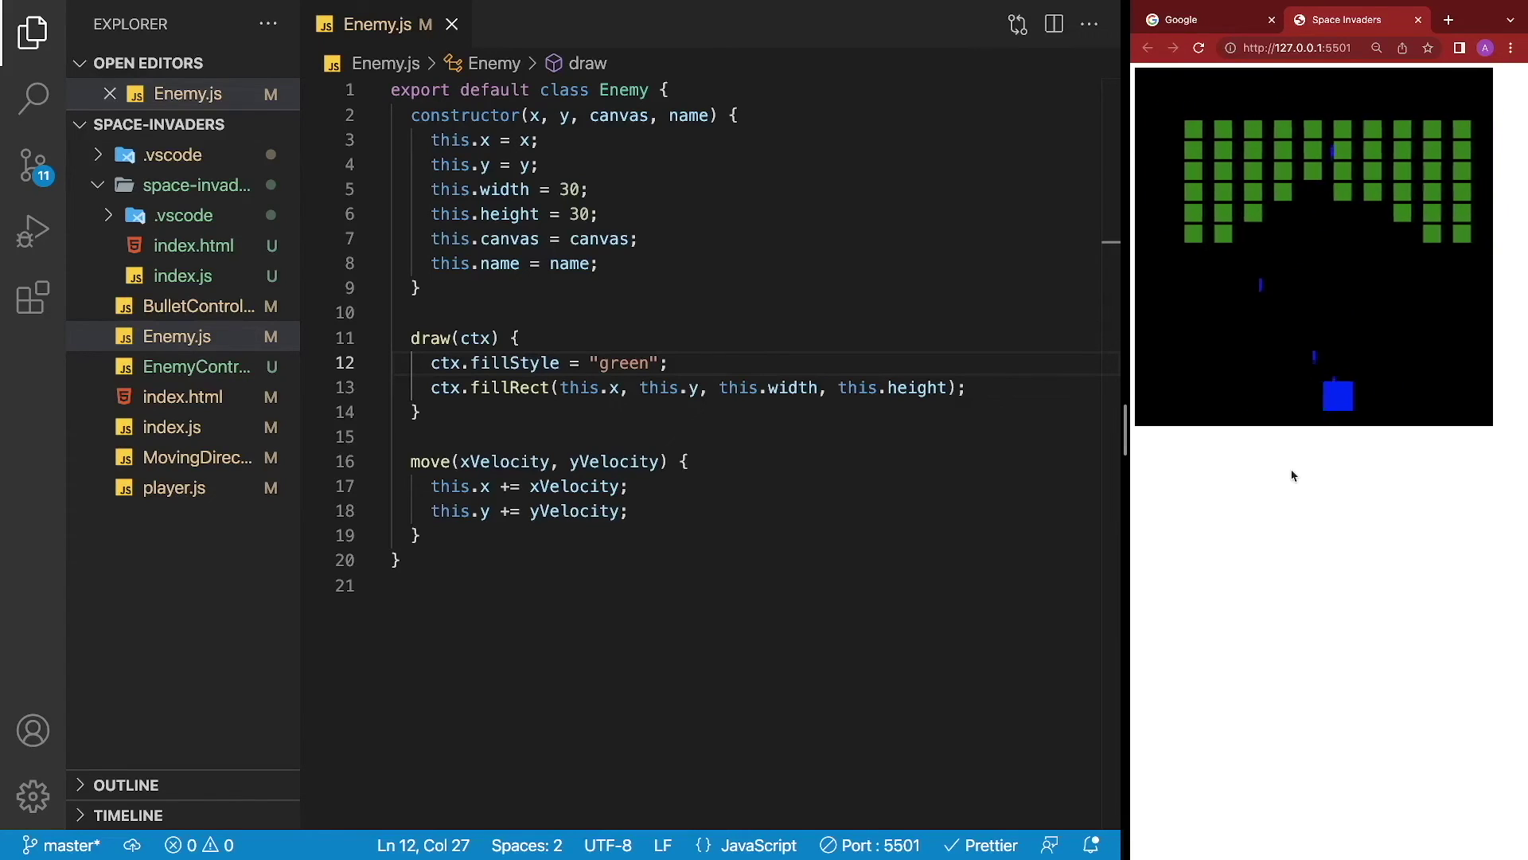
pyautogui.press('Left')
pyautogui.press('space')
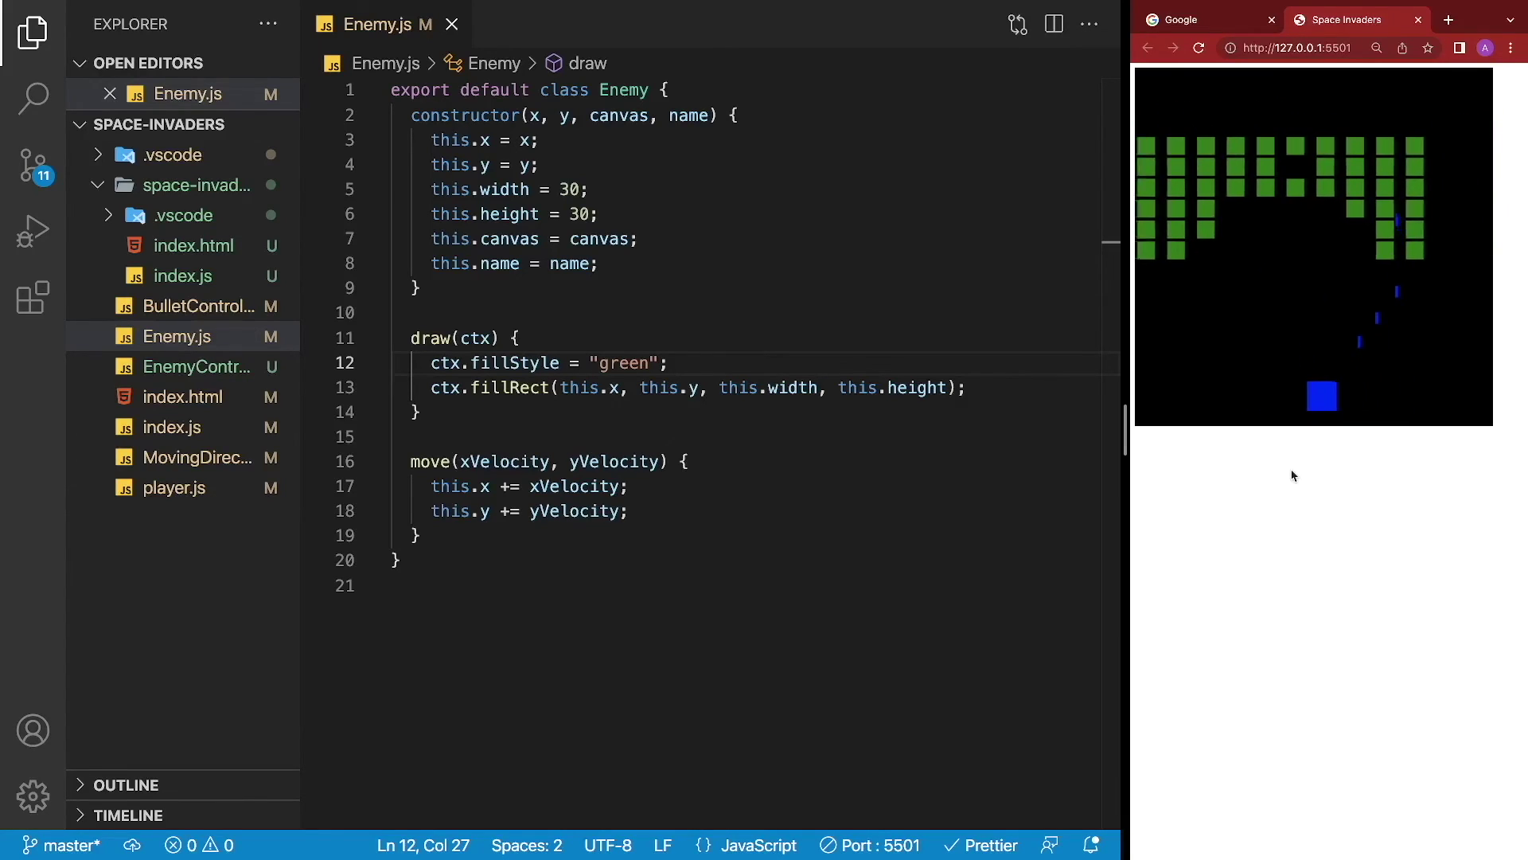
pyautogui.press('Right')
pyautogui.press('space')
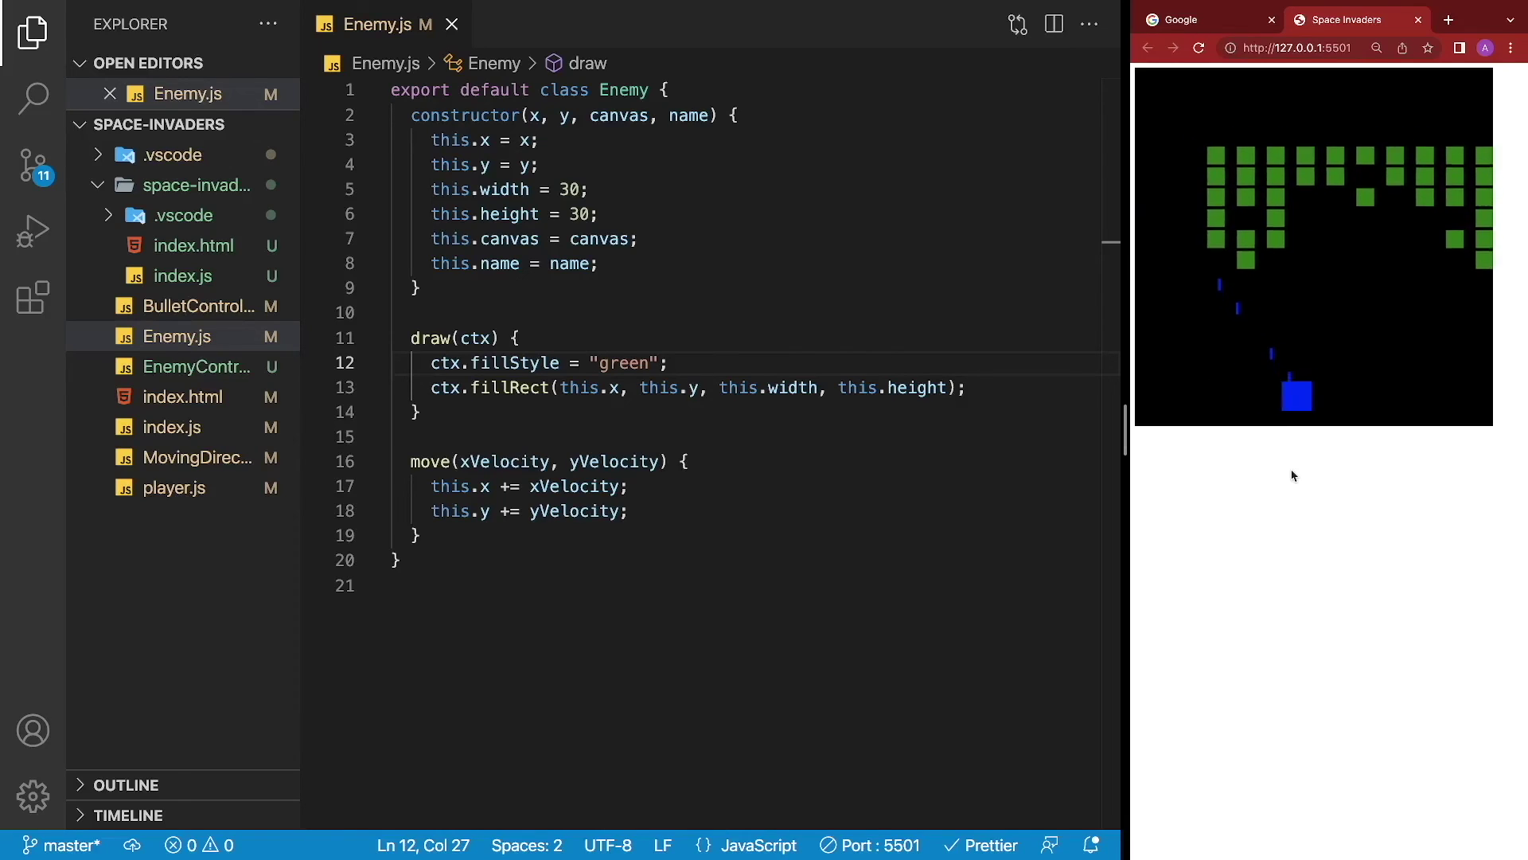
pyautogui.press('Left')
pyautogui.press('space')
pyautogui.press('Right')
pyautogui.press('Right')
pyautogui.press('space')
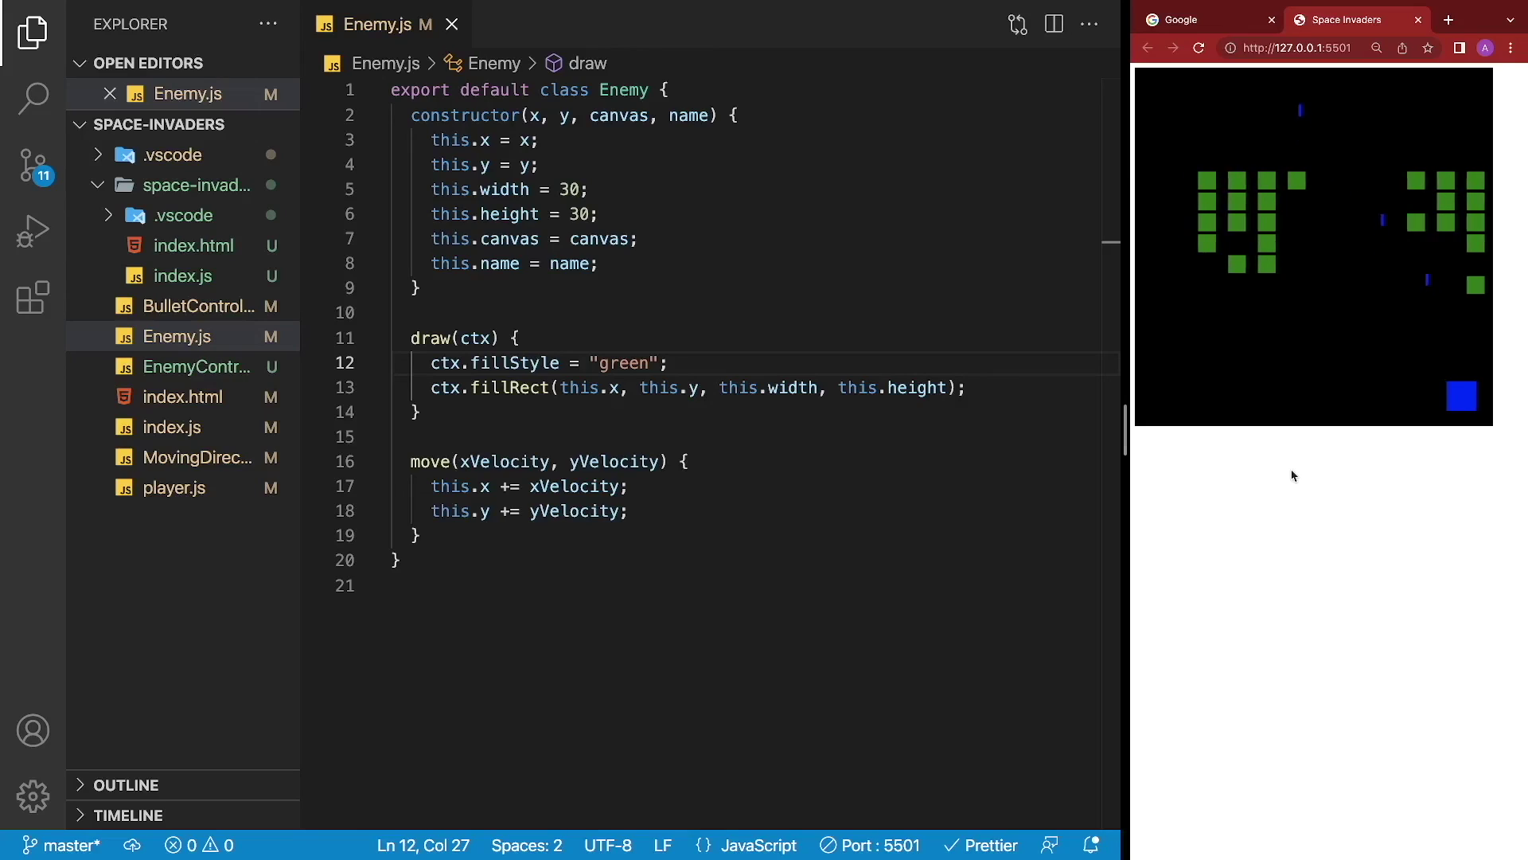